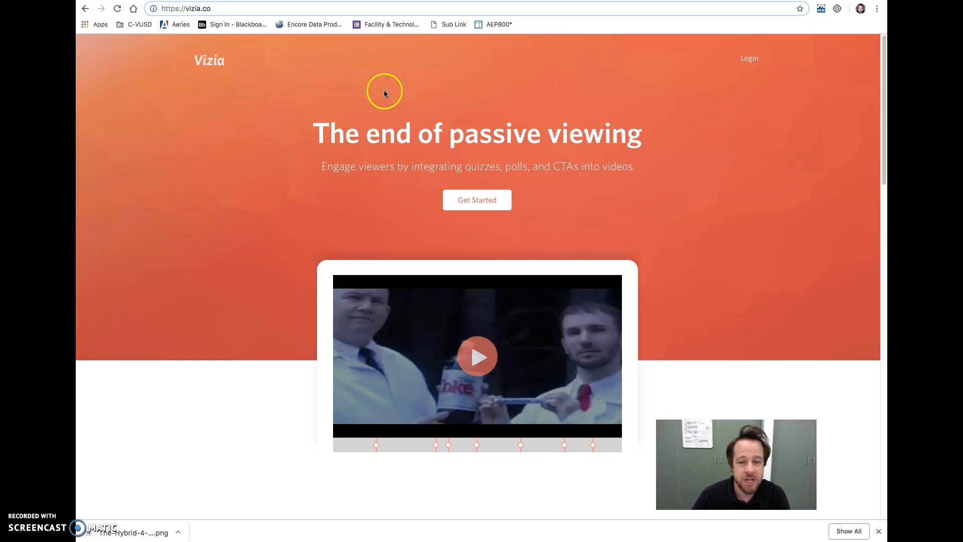
Log in to Vizia through Google with the second listed account.
{"action": "left_click", "coordinate": [749, 57]}
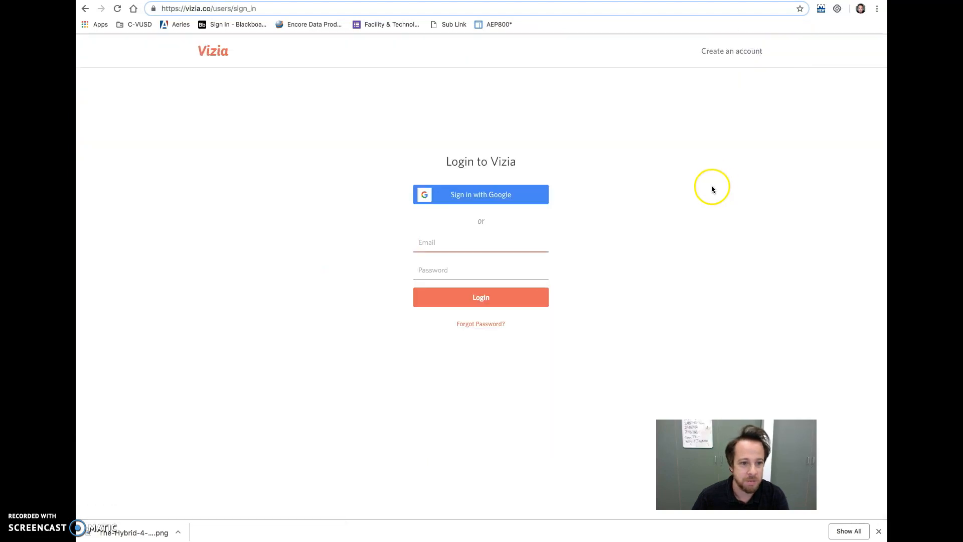
{"action": "left_click", "coordinate": [498, 194]}
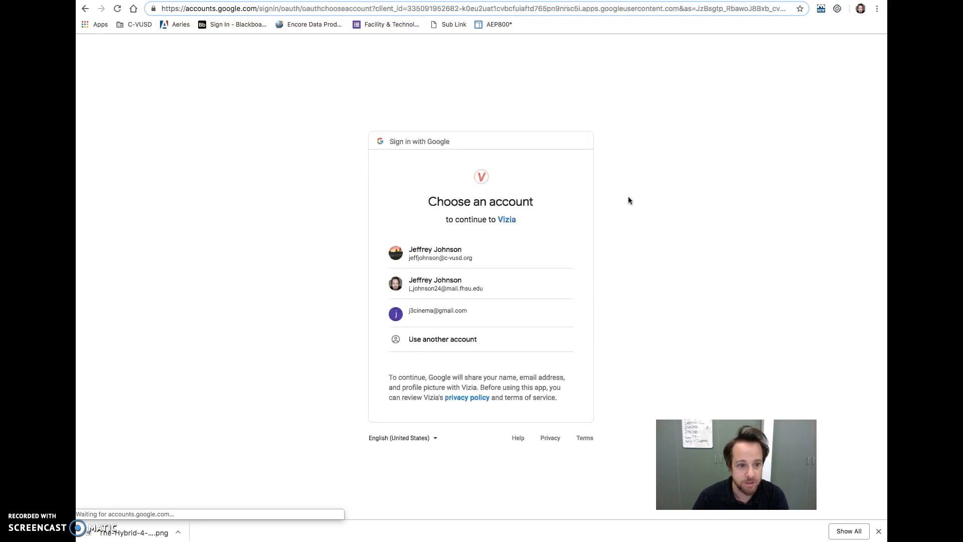
{"action": "left_click", "coordinate": [431, 282]}
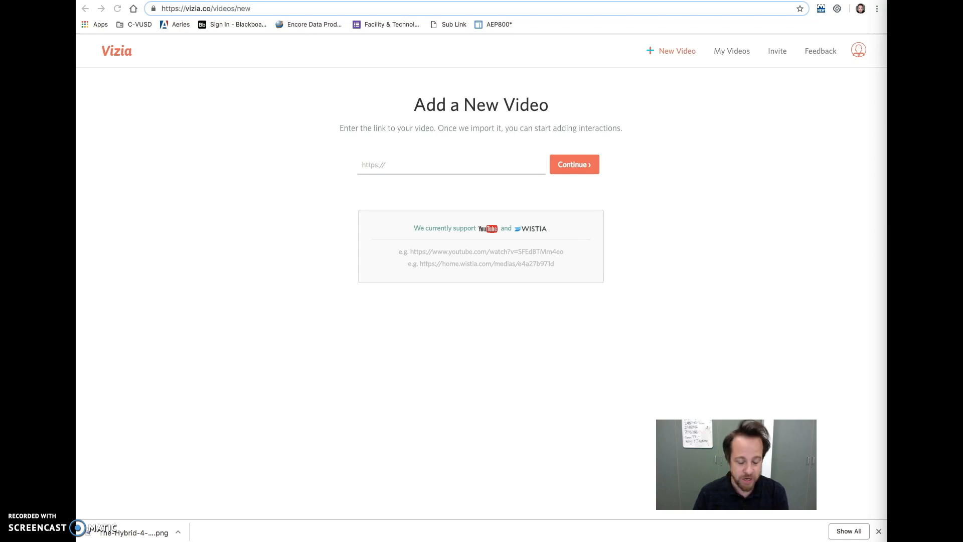
{"action": "left_click", "coordinate": [394, 166]}
{"action": "type", "text": "https://www.youtube.com/watch?v=7bjA-4no1ZY"}
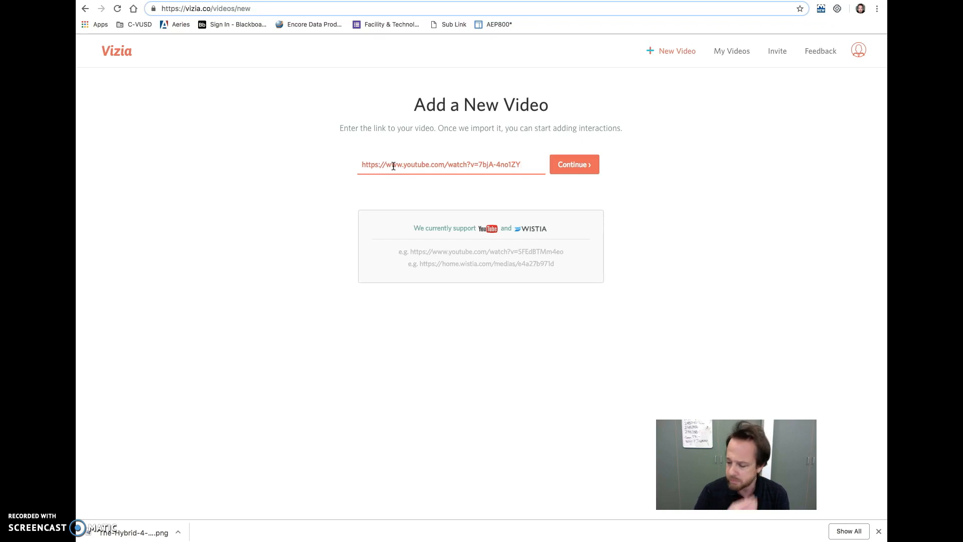
{"action": "left_click", "coordinate": [574, 166]}
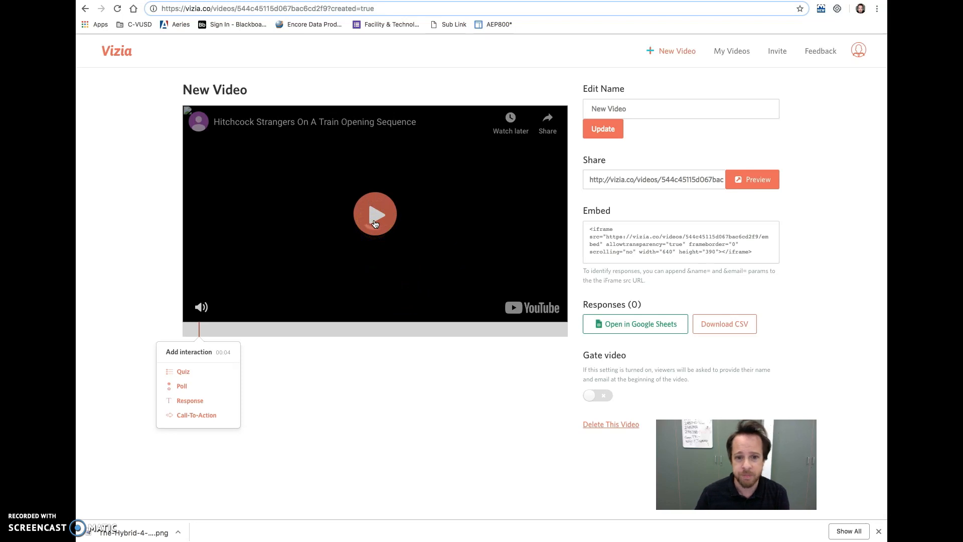
Replace the text in the video's name field with "X-axis Frame Composition".
{"action": "left_click", "coordinate": [609, 105]}
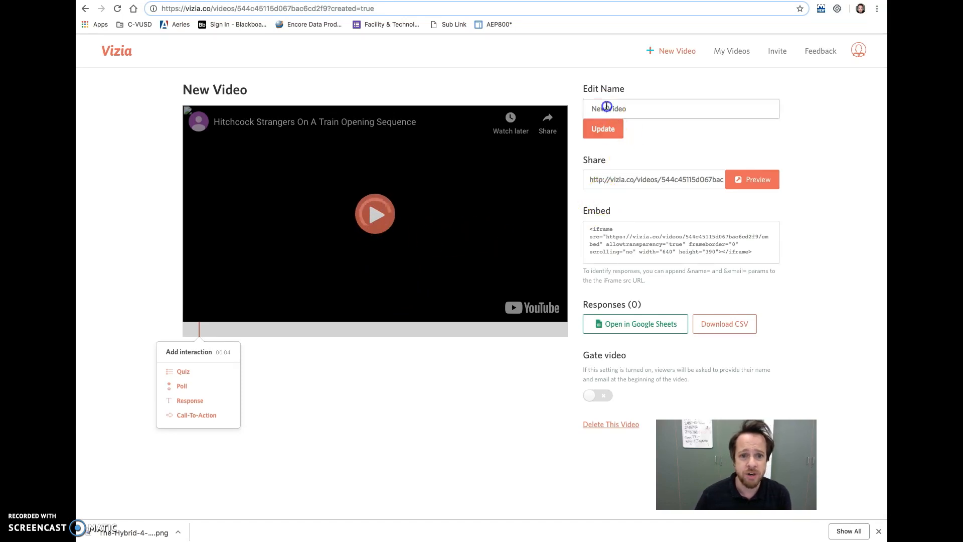
{"action": "triple_click", "coordinate": [611, 105]}
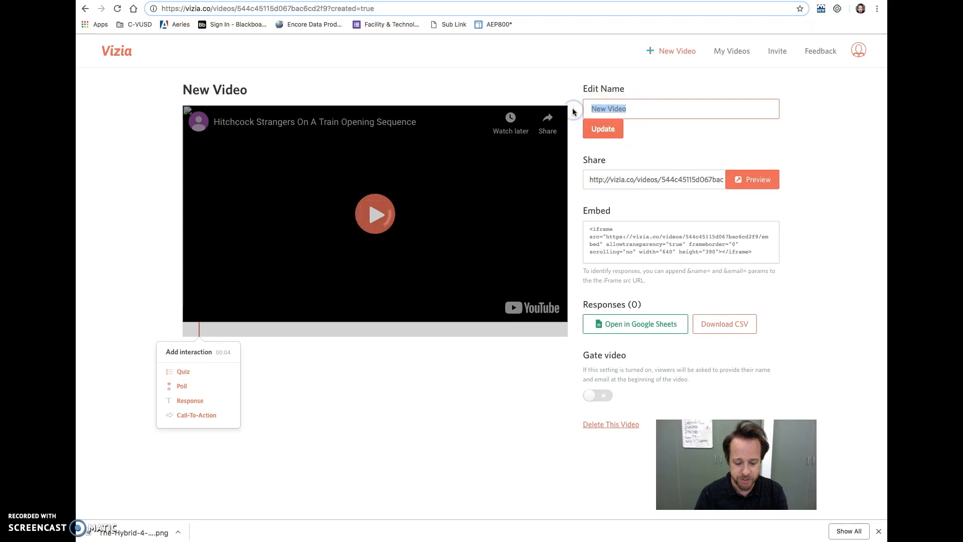
{"action": "type", "text": "S"}
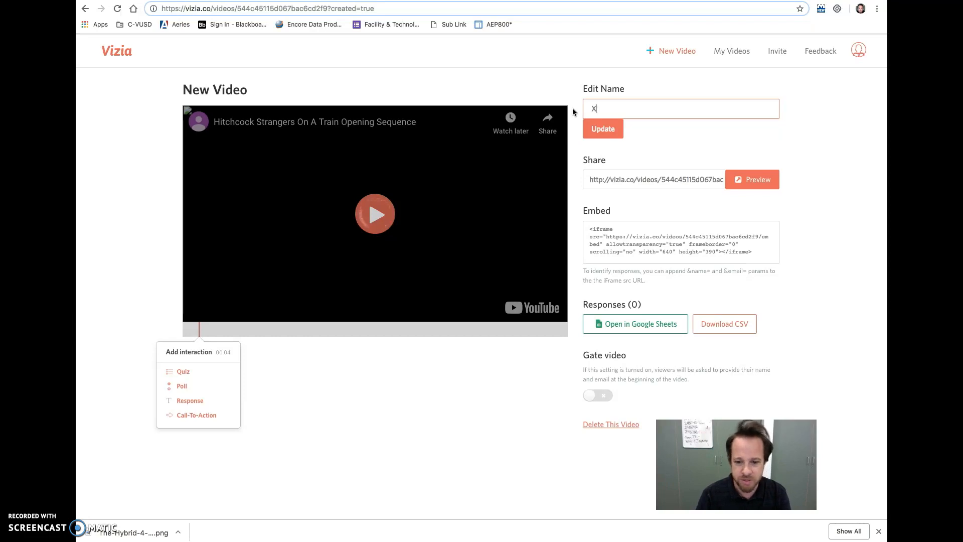
{"action": "type", "text": "axis"}
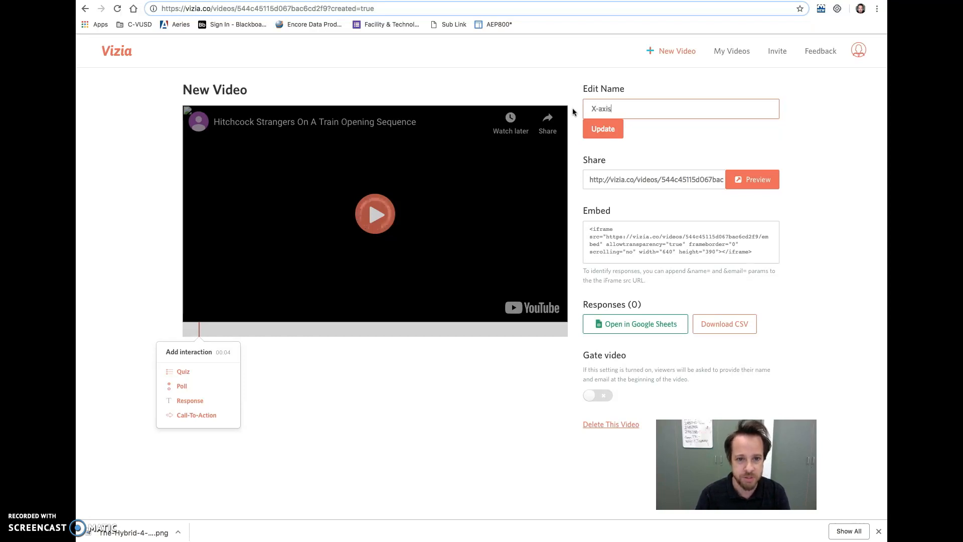
{"action": "type", "text": " Frmae"}
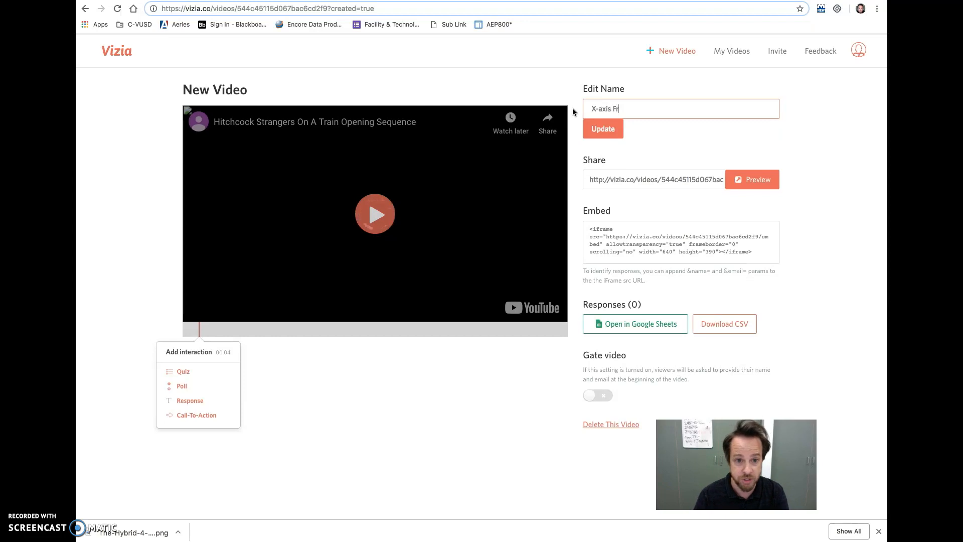
{"action": "key", "text": "BackSpace"}
{"action": "key", "text": "BackSpace"}
{"action": "key", "text": "BackSpace"}
{"action": "type", "text": "ame C"}
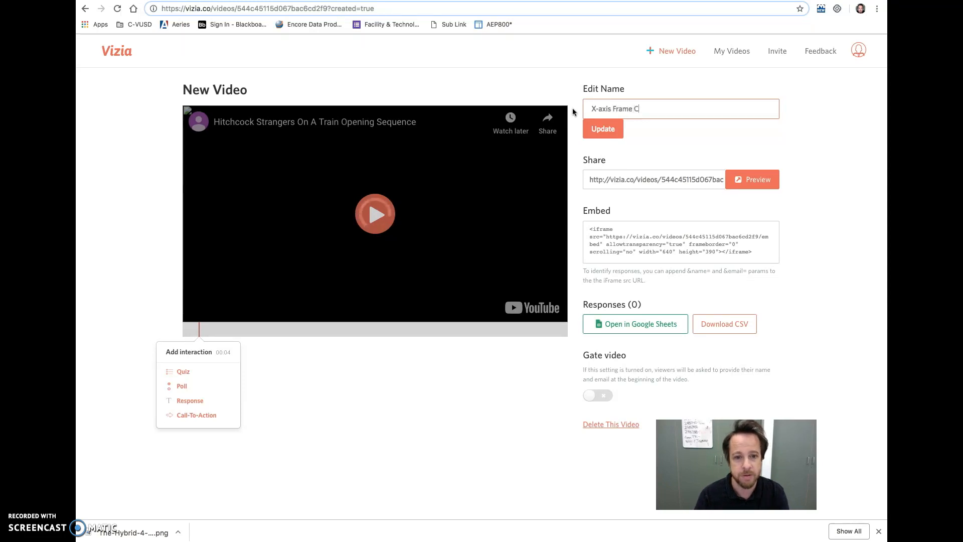
{"action": "type", "text": "omposition"}
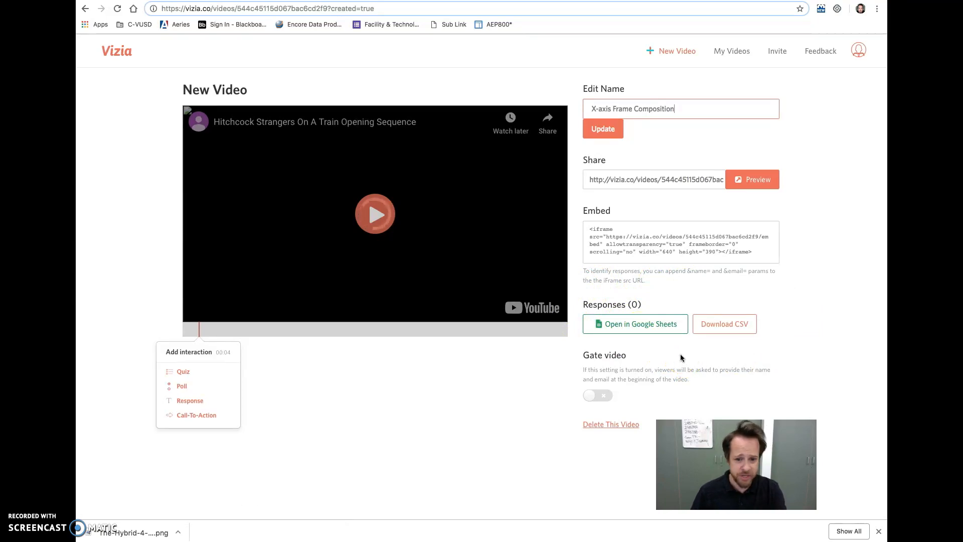
Play the video from the start and pause it at 00:36.
{"action": "left_click", "coordinate": [208, 382]}
{"action": "left_click", "coordinate": [345, 239]}
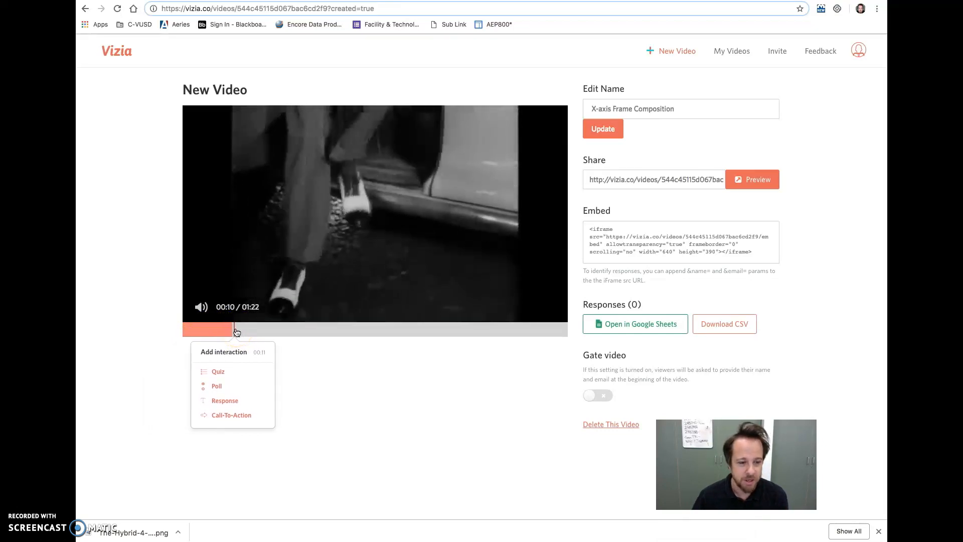
{"action": "left_click", "coordinate": [344, 228]}
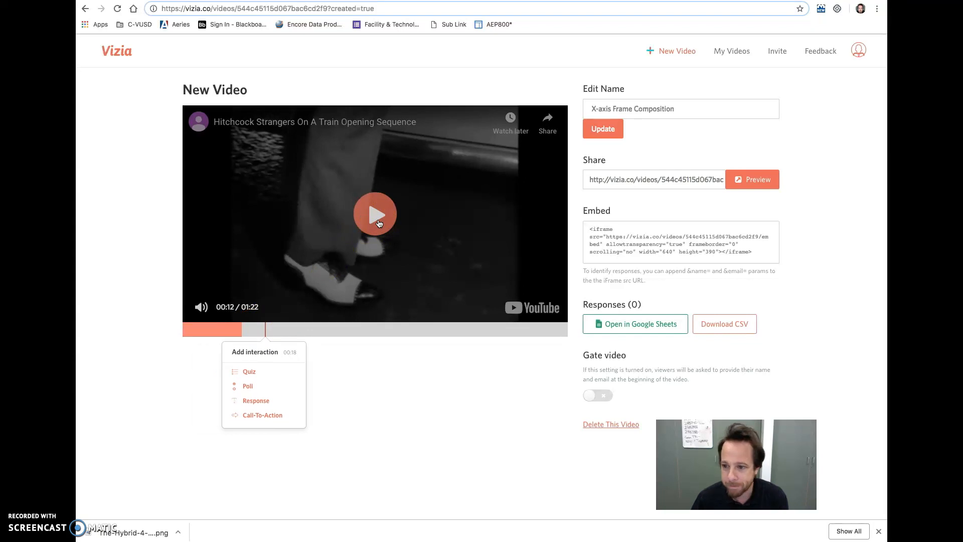
{"action": "left_click", "coordinate": [379, 223]}
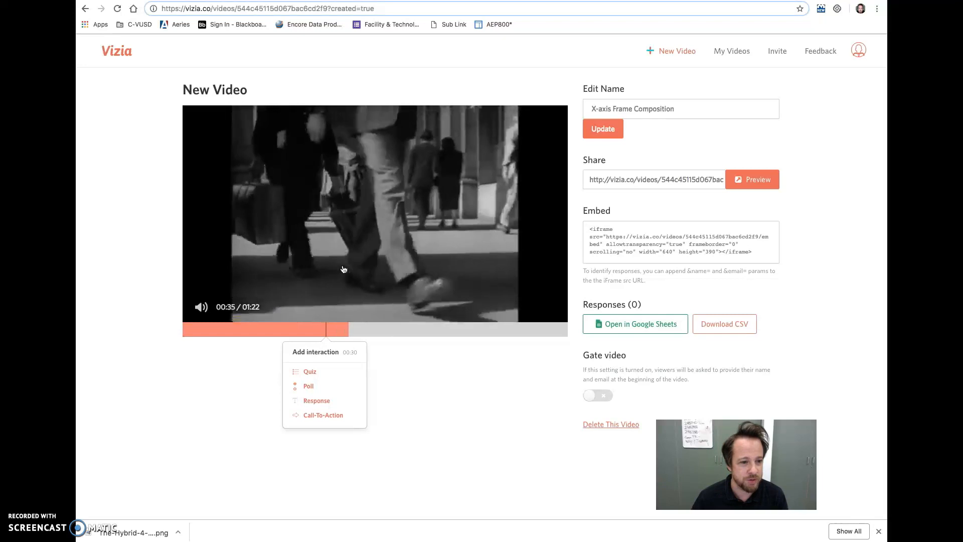
{"action": "left_click", "coordinate": [344, 269]}
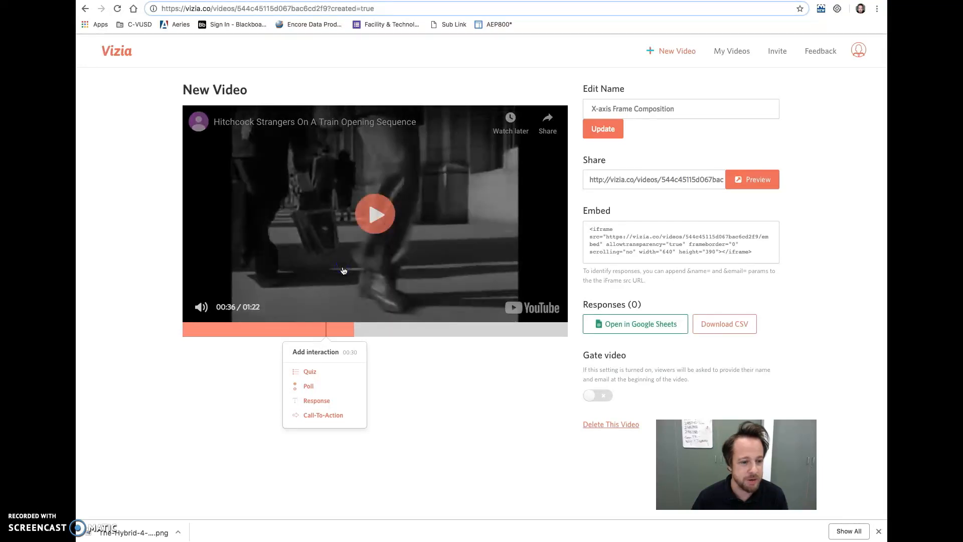
Add a quiz at 00:36 asking "Characters enter from opposite sides - What Cinematic Storytelling technique is being used here?".
{"action": "left_click", "coordinate": [353, 328]}
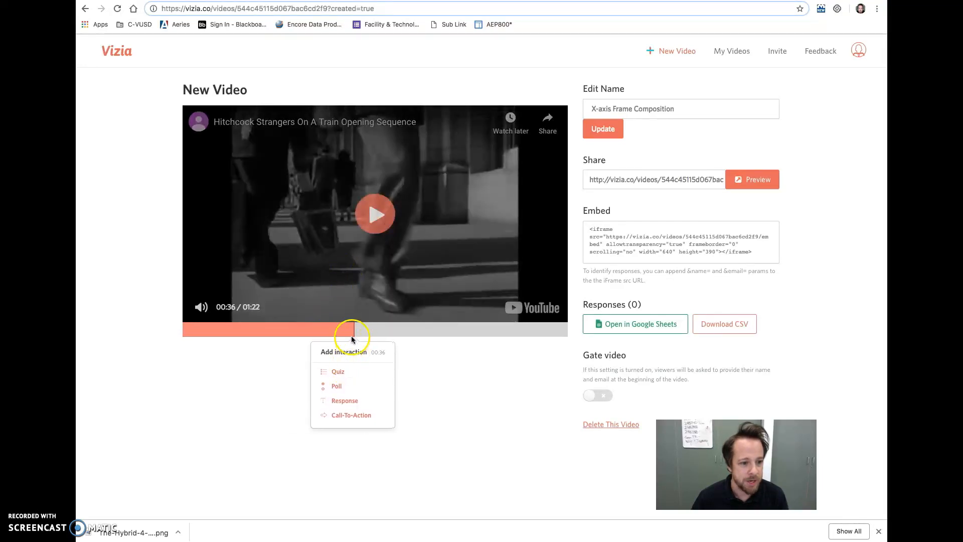
{"action": "left_click", "coordinate": [339, 374]}
{"action": "left_click", "coordinate": [294, 166]}
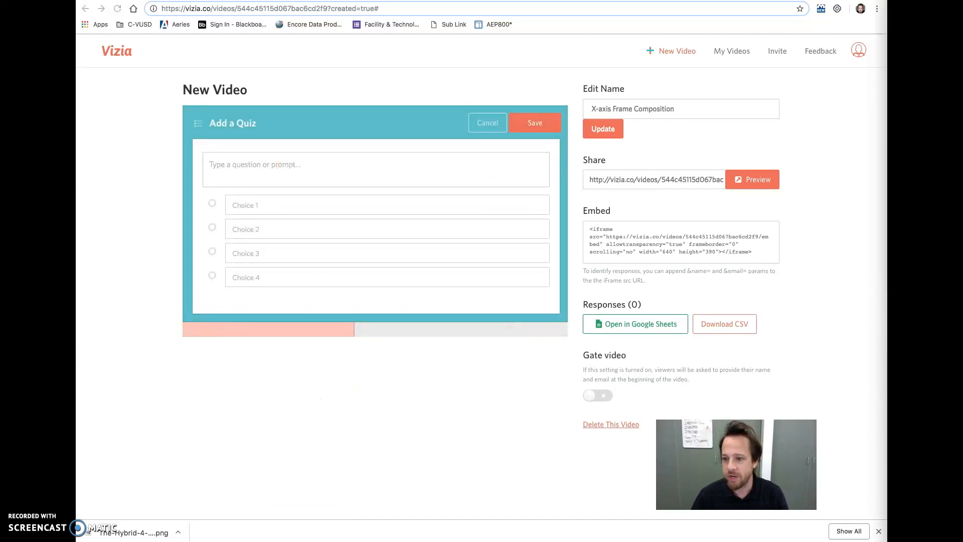
{"action": "left_click", "coordinate": [247, 164]}
{"action": "type", "text": "Characters enter from opposite sides - What Cinematic Storytelling technique is being used here?"}
{"action": "left_click", "coordinate": [270, 199]}
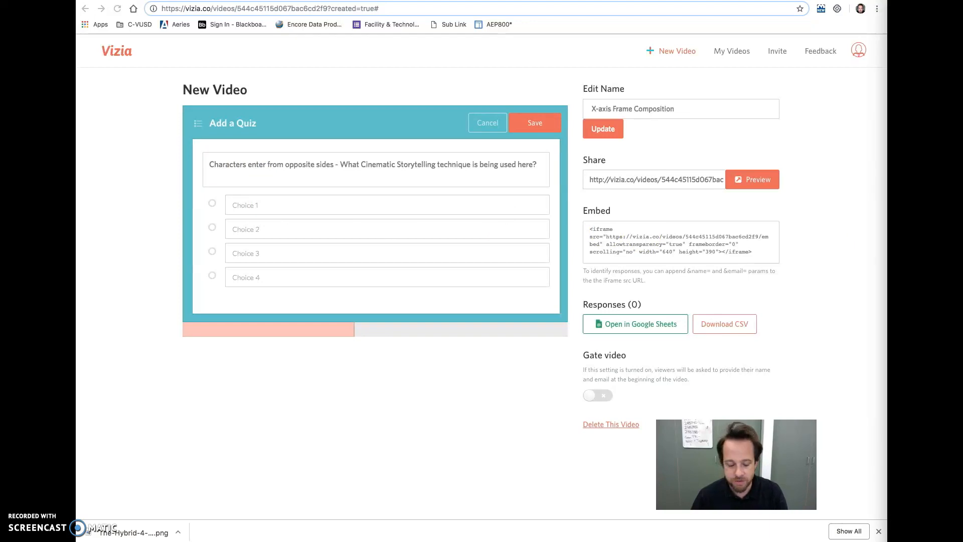
Fill in the first two quiz choices as "Camera Position - Low Angle" and "Frame Composition - X-axis".
{"action": "left_click", "coordinate": [275, 204]}
{"action": "type", "text": "Camera Position - Low Angle"}
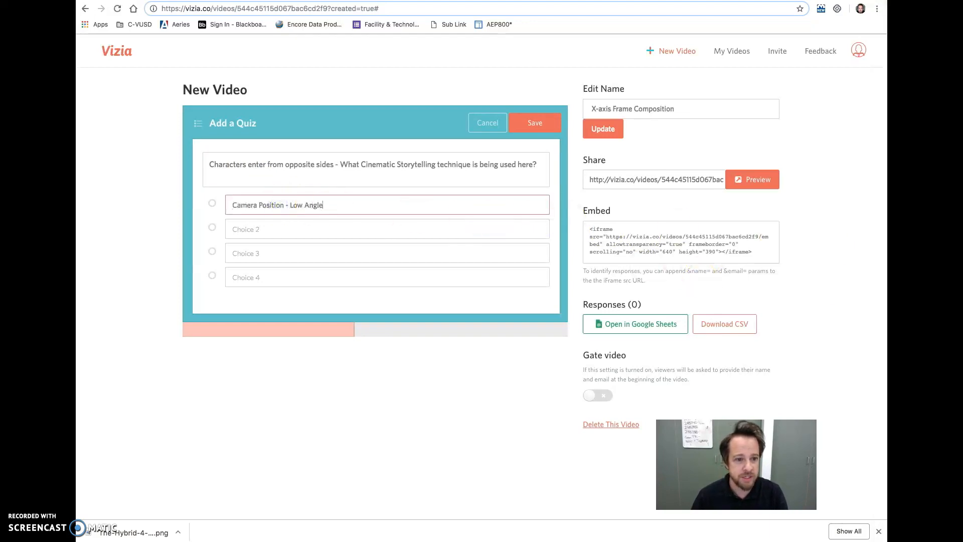
{"action": "key", "text": "super+Tab"}
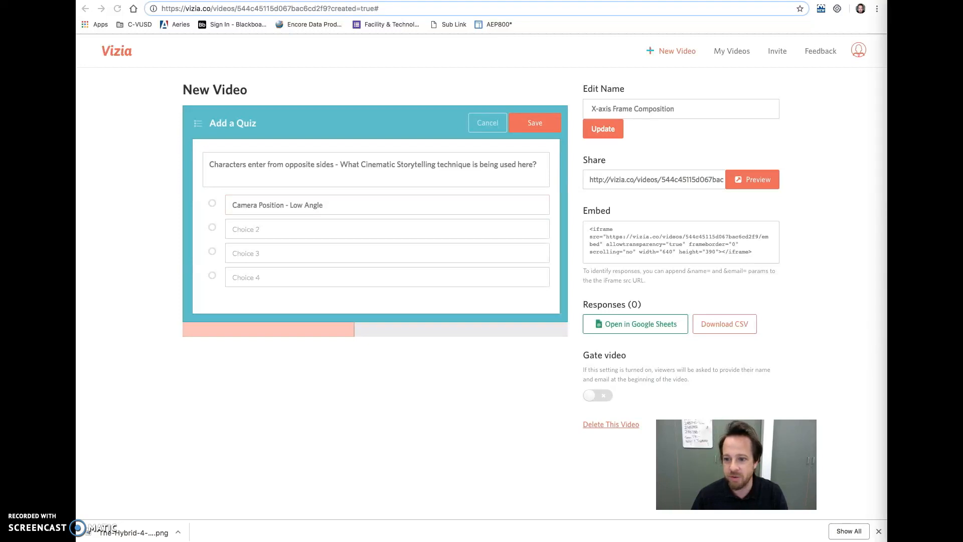
{"action": "key", "text": "super+Tab"}
{"action": "left_click", "coordinate": [333, 230]}
{"action": "type", "text": "Frame Composition - X-axis"}
Remove "X-axis" from the name field so the video name reads "Frame Composition".
{"action": "left_click_drag", "start_coordinate": [613, 108], "coordinate": [571, 111]}
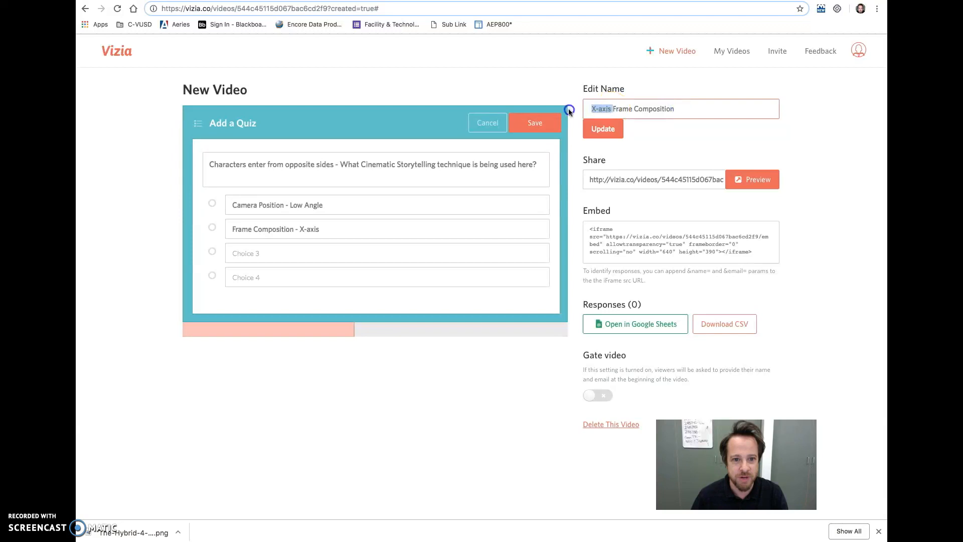
{"action": "key", "text": "ctrl+x"}
Fill in the third and fourth quiz choices as "Camera Motion - Tilt" and "Editing - Fast-Forward".
{"action": "left_click", "coordinate": [366, 253]}
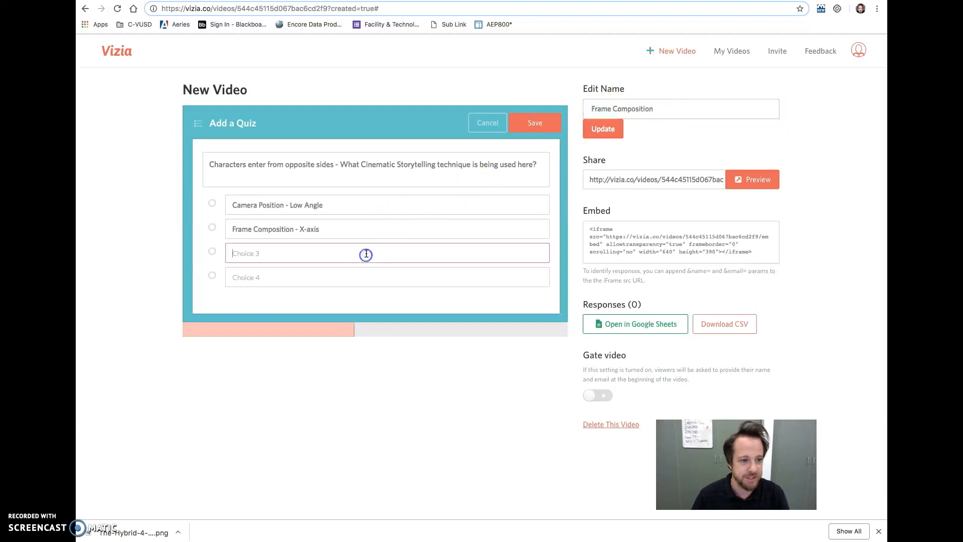
{"action": "key", "text": "super+Tab"}
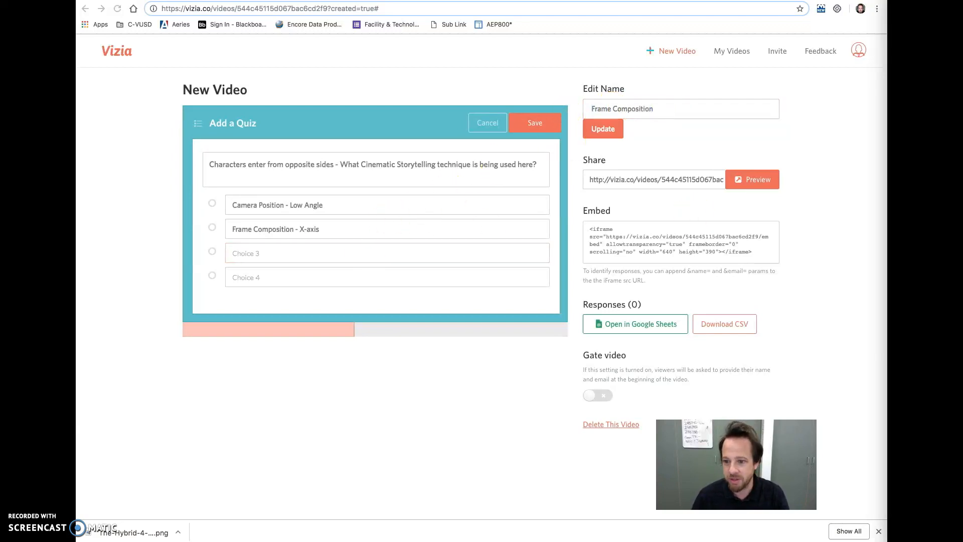
{"action": "left_click", "coordinate": [307, 253]}
{"action": "type", "text": "Camera Motion - Tilt"}
{"action": "left_click", "coordinate": [296, 280]}
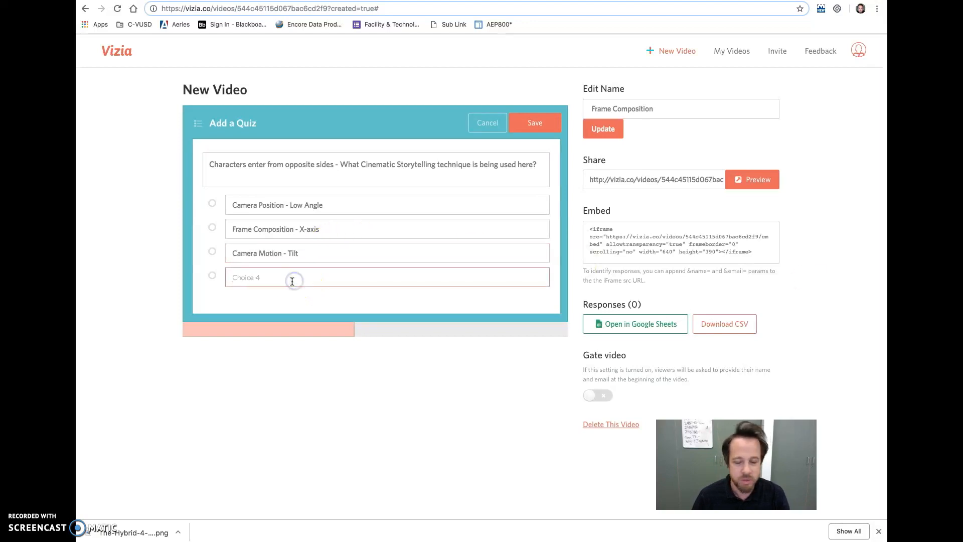
{"action": "key", "text": "super+Tab"}
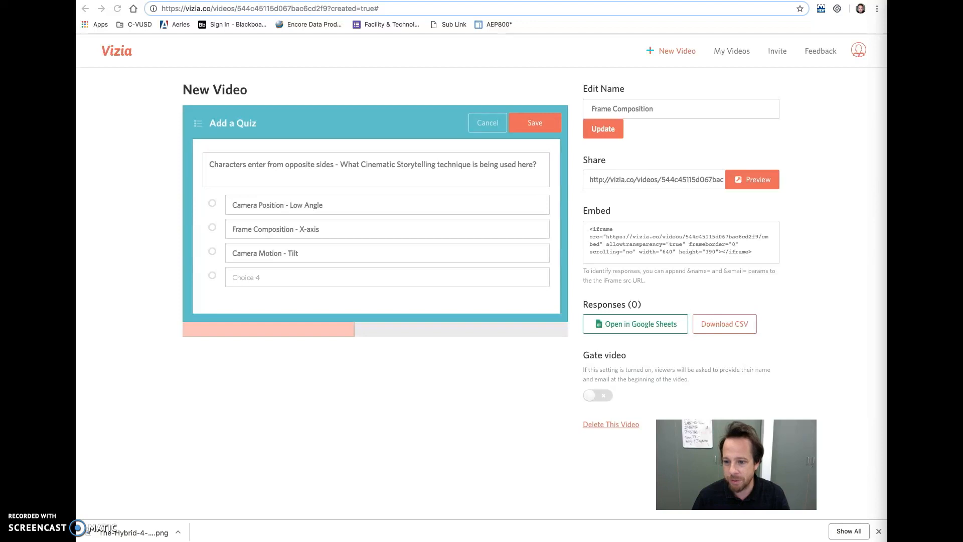
{"action": "left_click", "coordinate": [299, 279]}
{"action": "key", "text": "ctrl+v"}
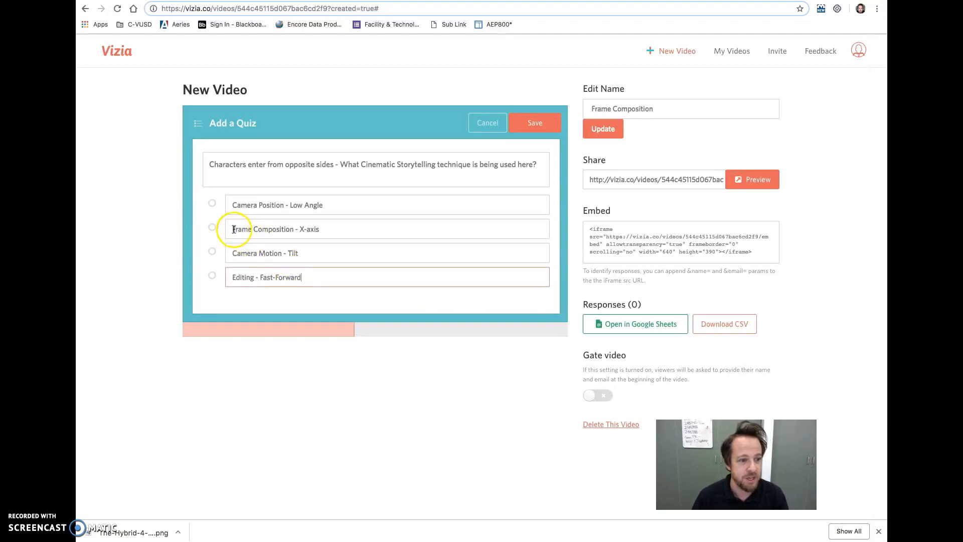
Mark "Frame Composition - X-axis" as the correct answer and save the quiz.
{"action": "left_click", "coordinate": [213, 230]}
{"action": "left_click", "coordinate": [529, 127]}
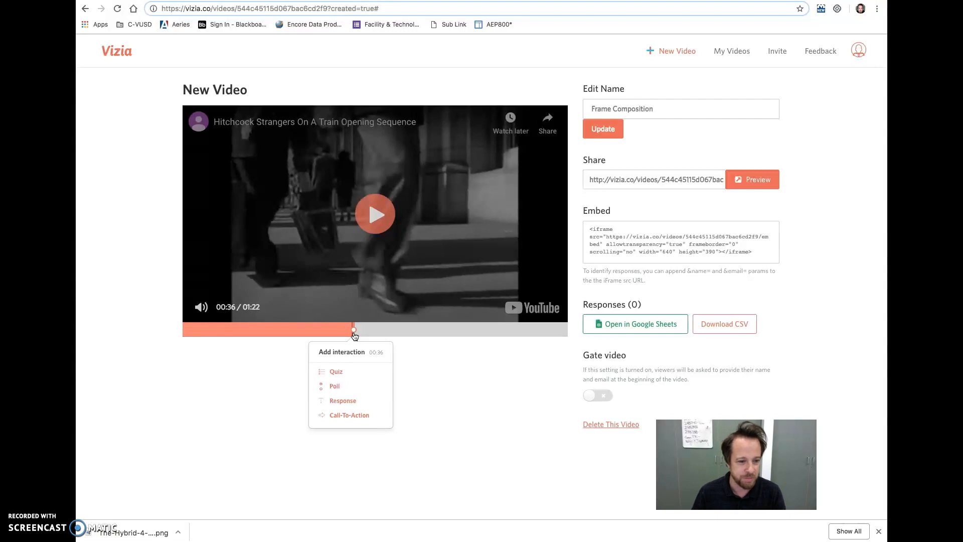
Continue the video past the quiz point and settle it paused at 00:42, stepping back along the timeline as needed.
{"action": "left_click", "coordinate": [377, 224]}
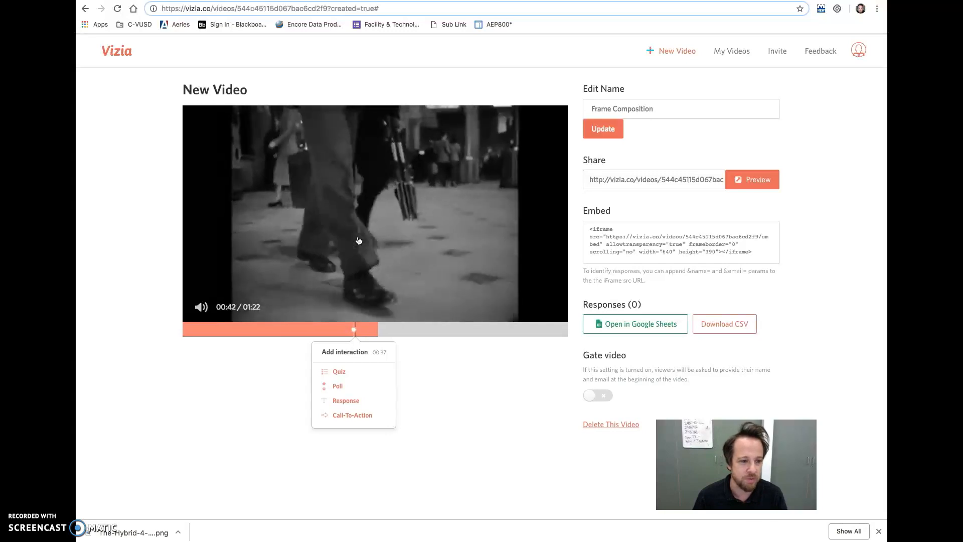
{"action": "left_click", "coordinate": [385, 238]}
{"action": "left_click", "coordinate": [390, 332]}
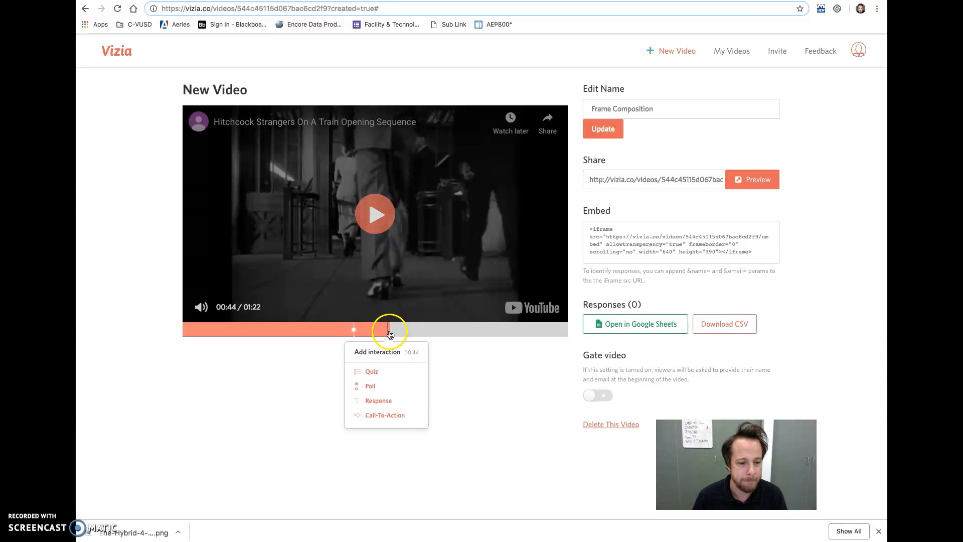
{"action": "left_click", "coordinate": [388, 333]}
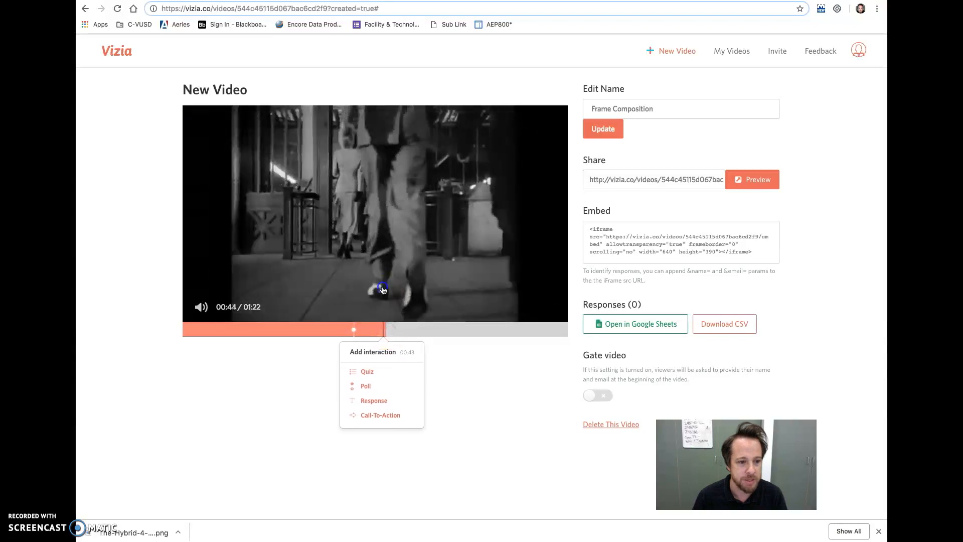
{"action": "left_click", "coordinate": [385, 333]}
{"action": "left_click", "coordinate": [385, 332]}
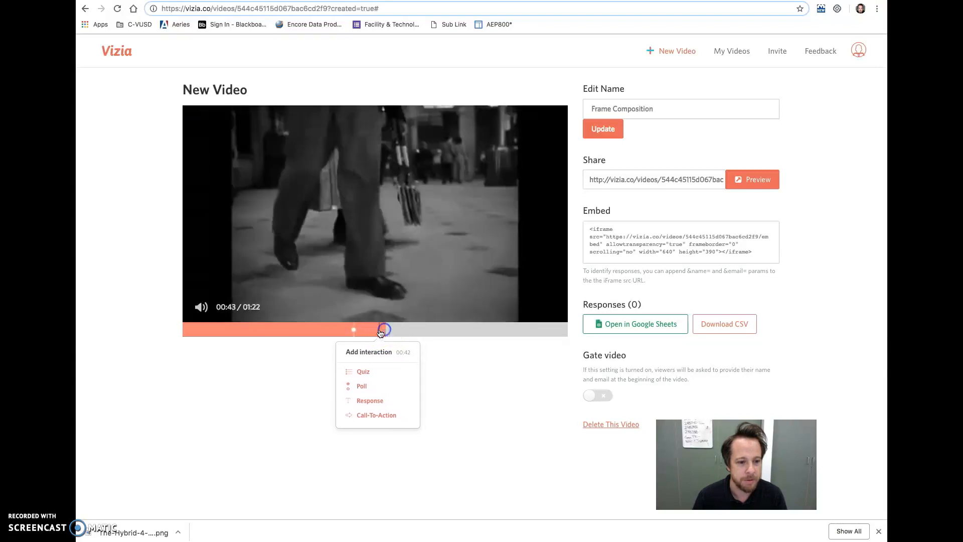
{"action": "left_click", "coordinate": [381, 332]}
{"action": "left_click", "coordinate": [387, 258]}
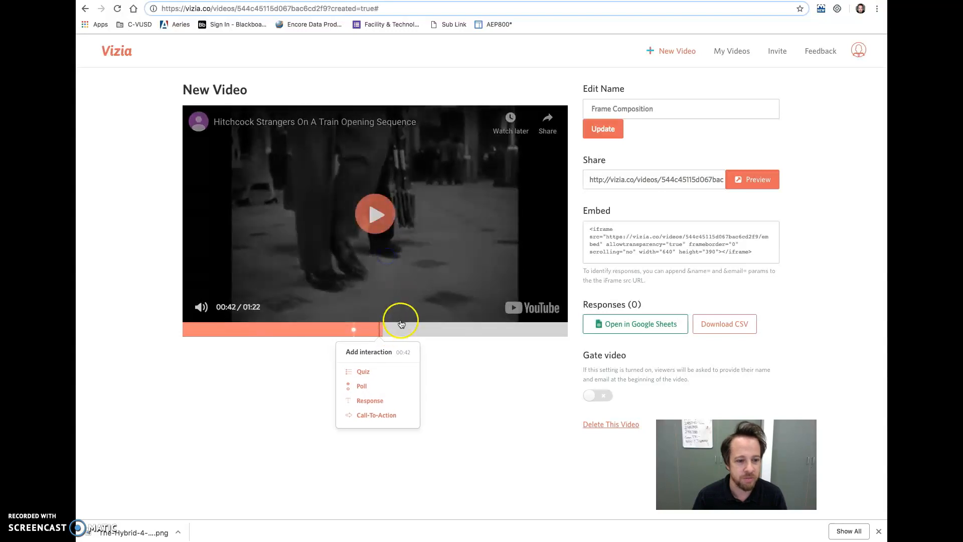
Add an open-ended response at 00:42 asking "What sort of meaning can be gained by the technique being used here?" and save it.
{"action": "left_click", "coordinate": [383, 335]}
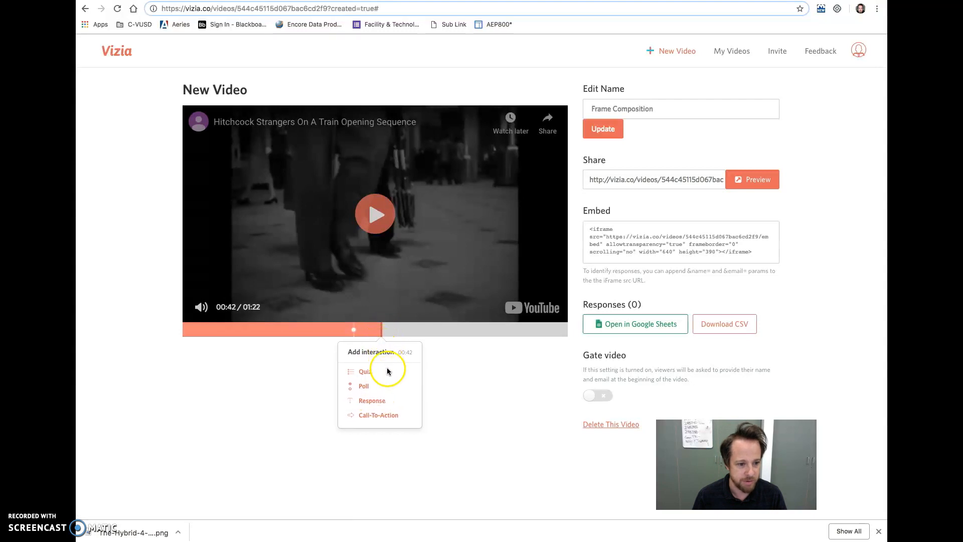
{"action": "left_click", "coordinate": [371, 400]}
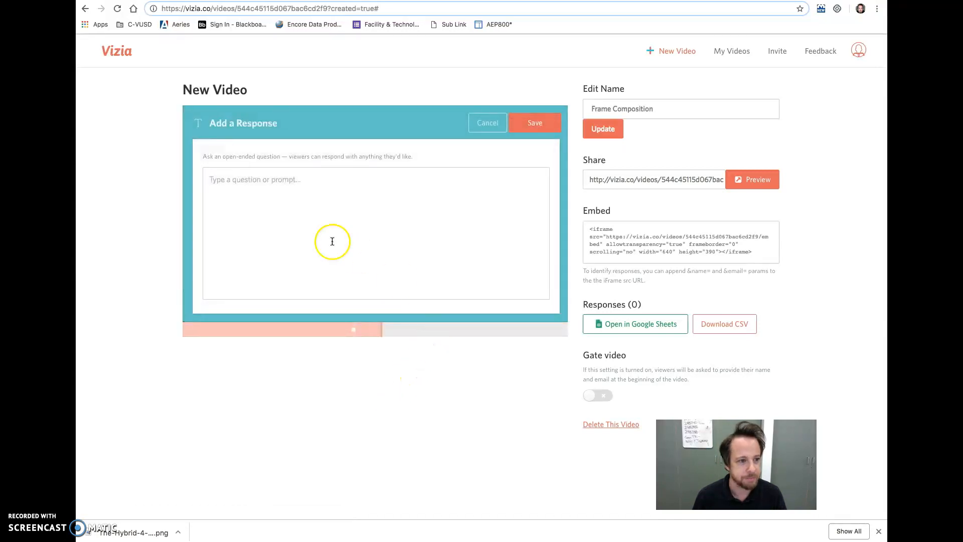
{"action": "left_click", "coordinate": [276, 191]}
{"action": "left_click", "coordinate": [886, 260]}
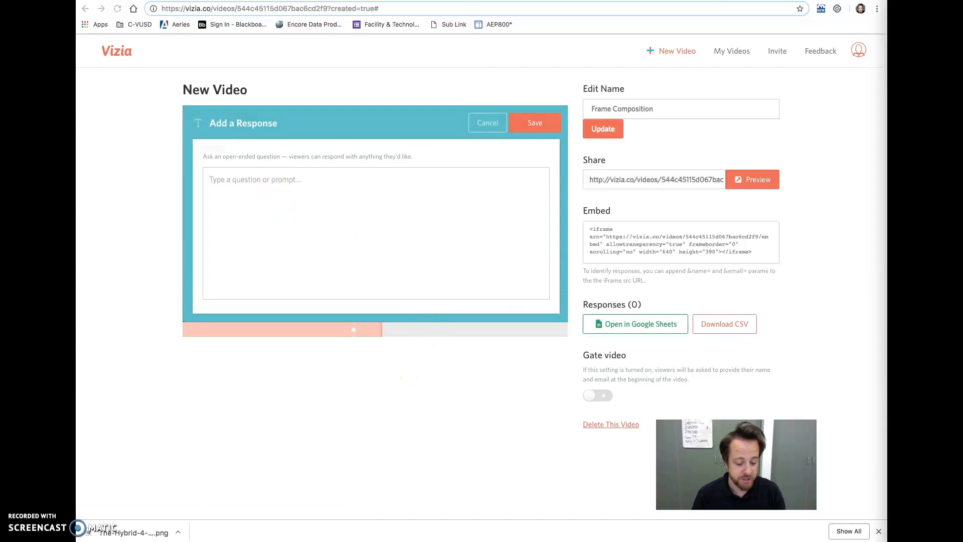
{"action": "left_click", "coordinate": [232, 182]}
{"action": "type", "text": "What sort of meaning can be gained by the technique being used here?"}
{"action": "left_click", "coordinate": [335, 200]}
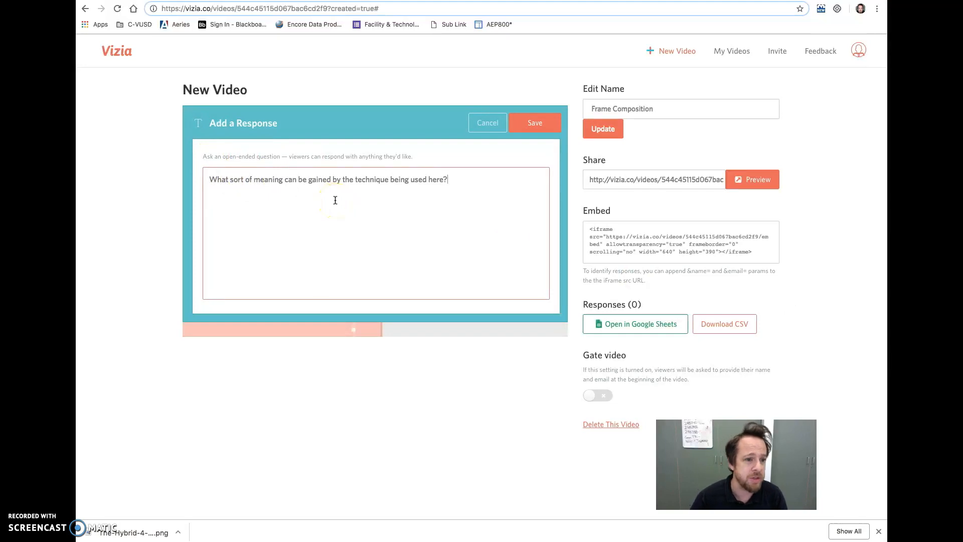
{"action": "left_click", "coordinate": [536, 130]}
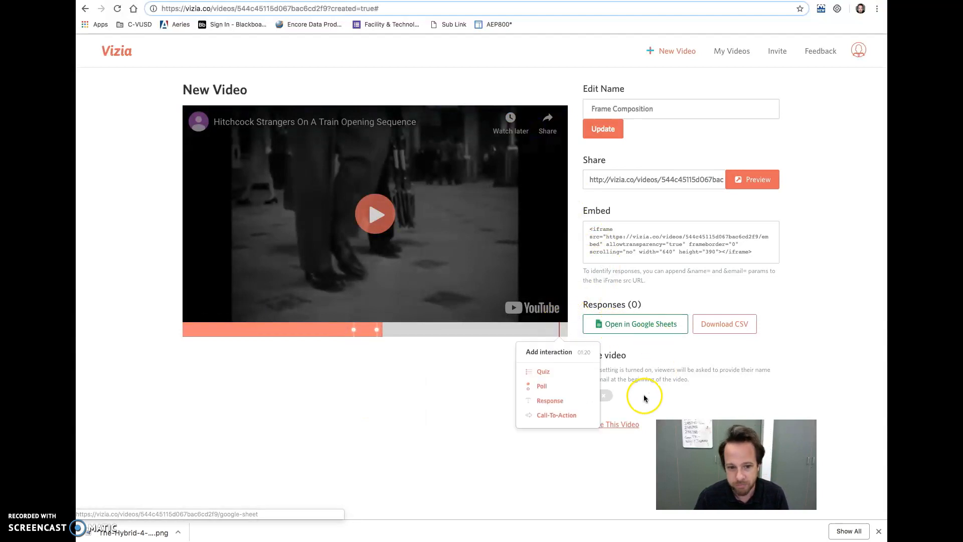
Advance the video to 01:17, pause it there, and add a poll with the prompt "This is a great opening to a movie".
{"action": "left_click", "coordinate": [379, 228]}
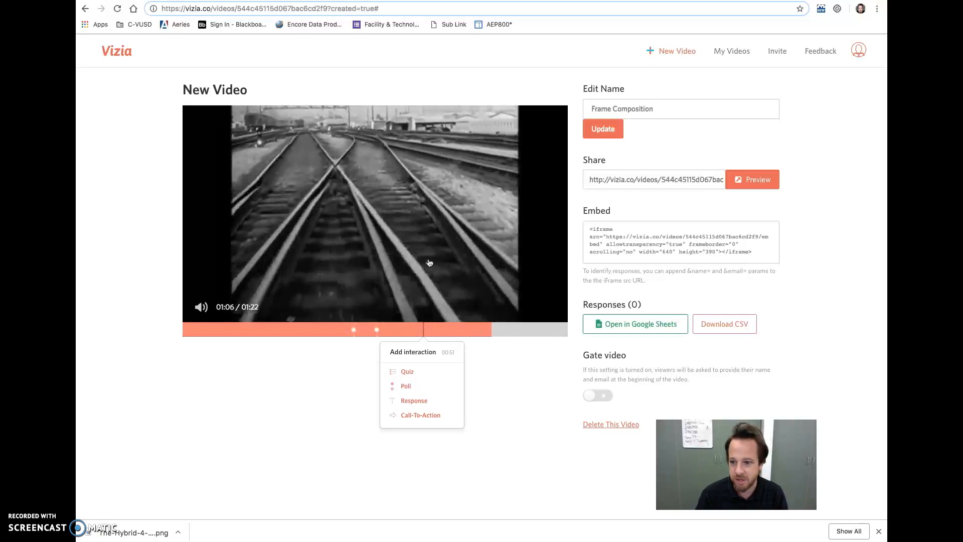
{"action": "left_click", "coordinate": [541, 330]}
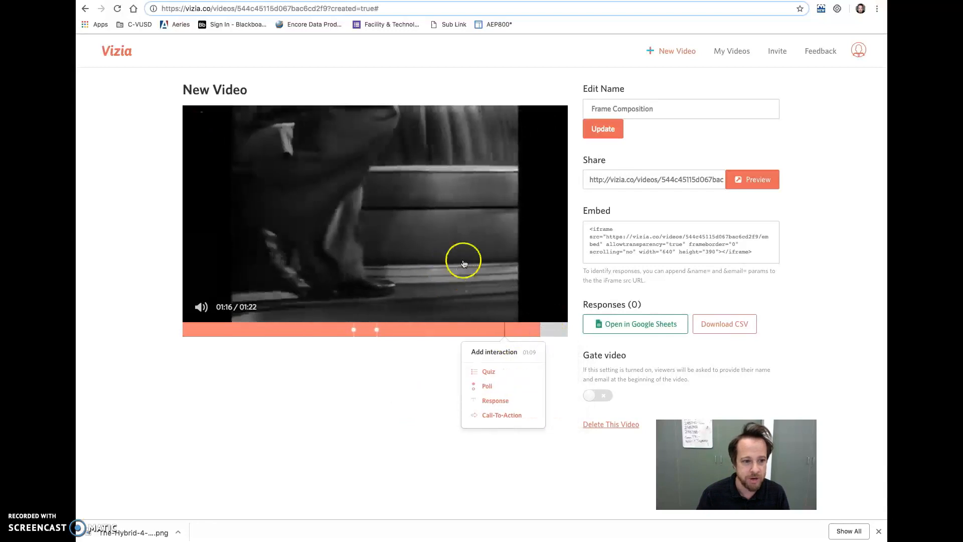
{"action": "left_click", "coordinate": [485, 252]}
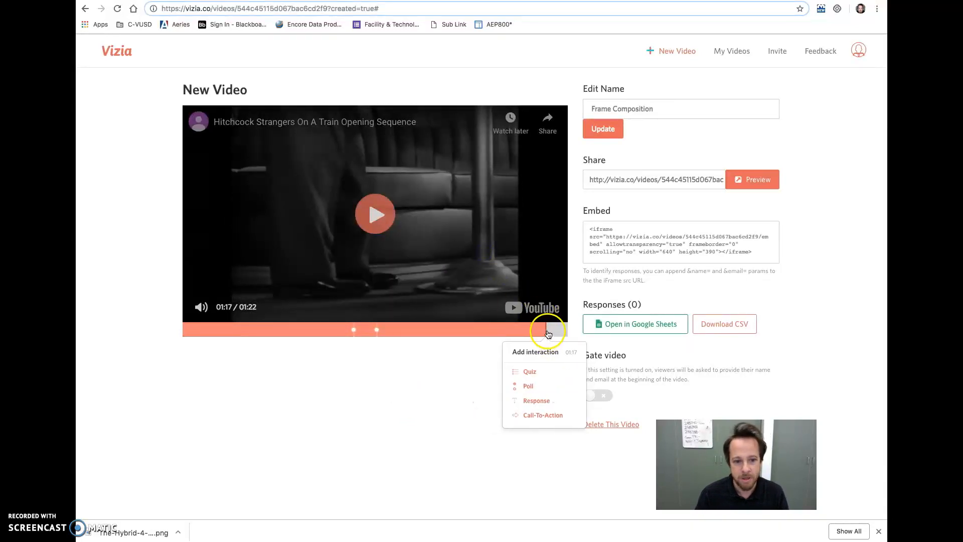
{"action": "left_click", "coordinate": [526, 385]}
{"action": "left_click", "coordinate": [309, 167]}
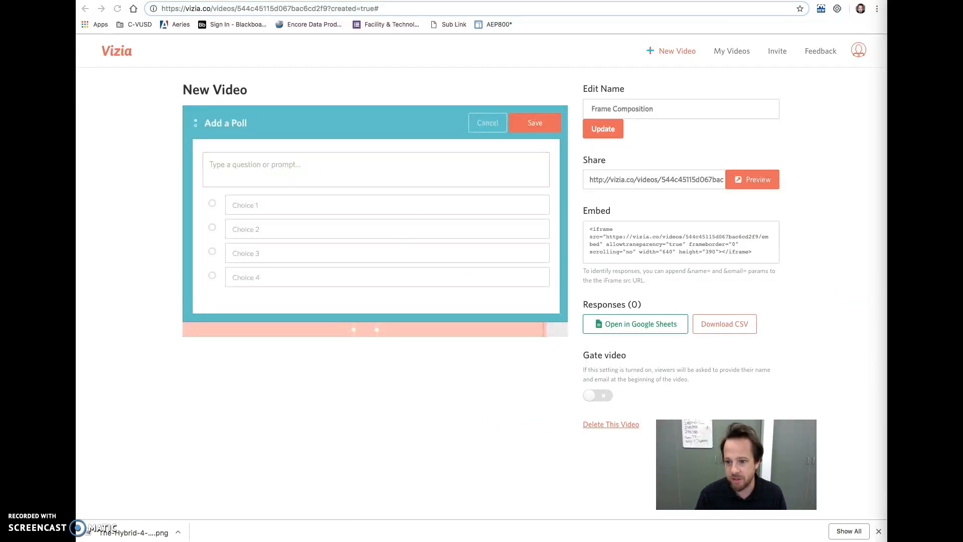
{"action": "left_click", "coordinate": [243, 161]}
{"action": "type", "text": "This is a great opening to a movie"}
Fill in the first and second poll choices as "Strongly Agree" and "Agree".
{"action": "left_click", "coordinate": [265, 207]}
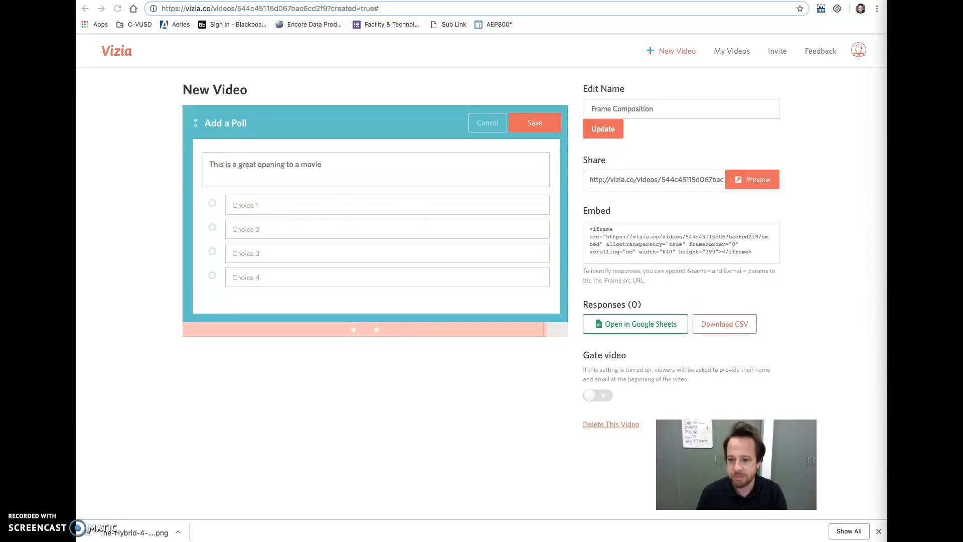
{"action": "left_click", "coordinate": [300, 203]}
{"action": "type", "text": "Strongly Agree"}
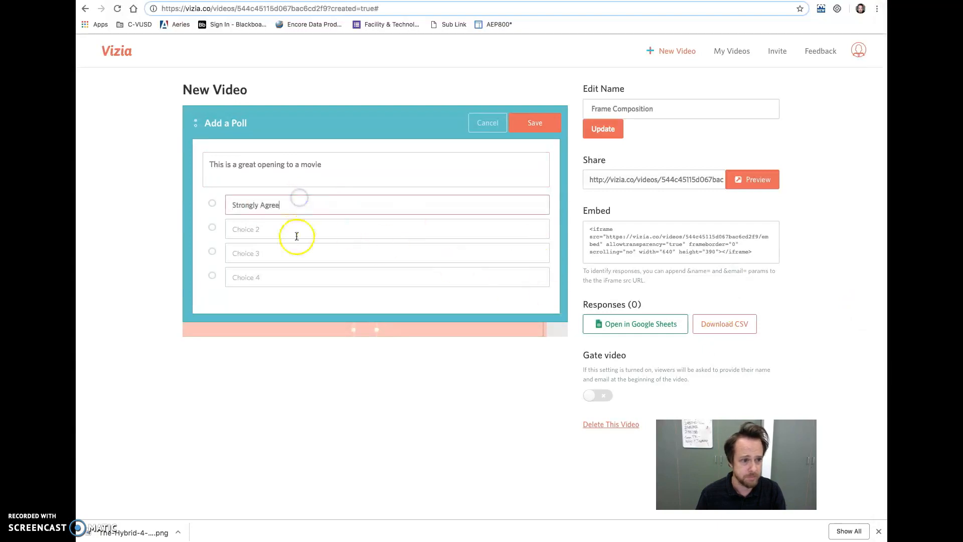
{"action": "key", "text": "super+Tab"}
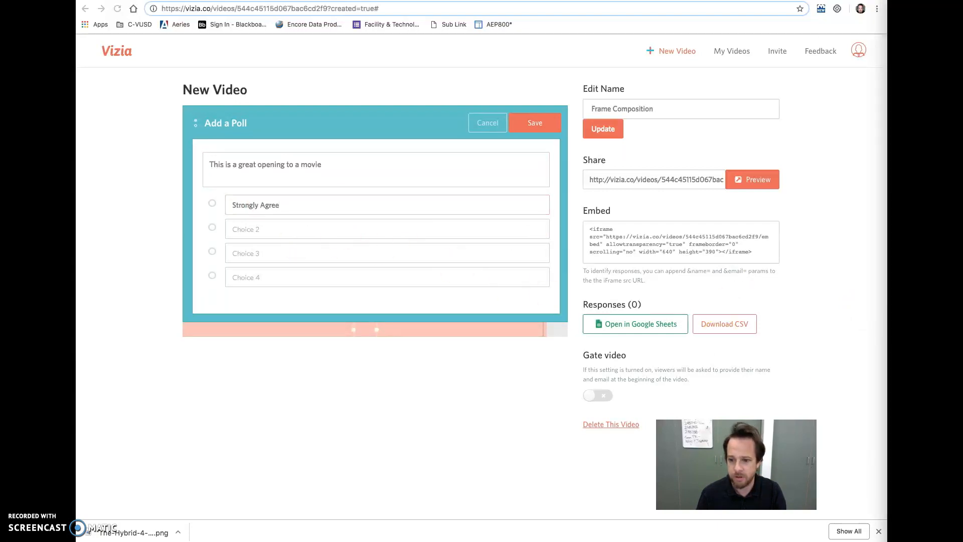
{"action": "left_click", "coordinate": [250, 228]}
{"action": "type", "text": "Agree"}
Fill in the third and fourth poll choices as "Disagree" and "Strongly Disagree", and save the poll.
{"action": "left_click", "coordinate": [267, 256]}
{"action": "key", "text": "super+Tab"}
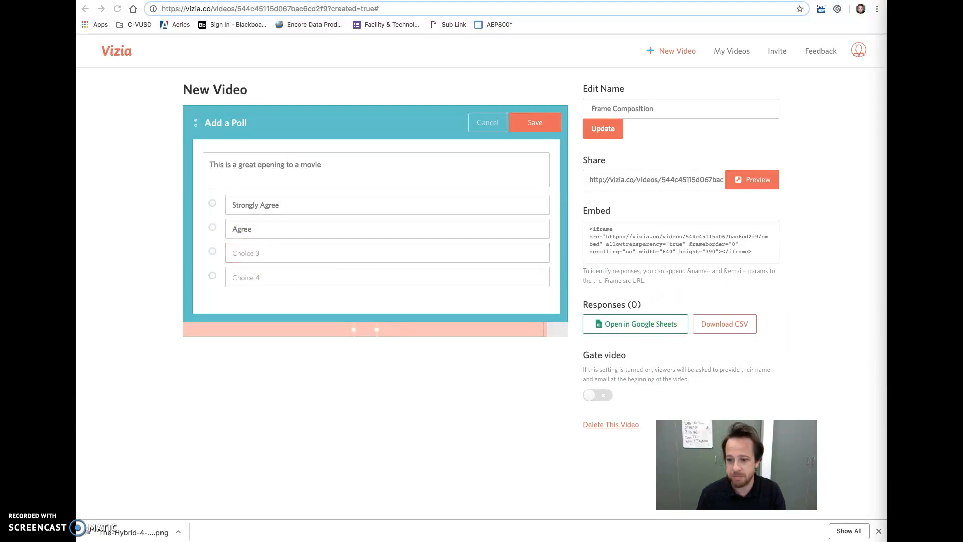
{"action": "left_click", "coordinate": [296, 252]}
{"action": "type", "text": "Disagree"}
{"action": "key", "text": "super+Tab"}
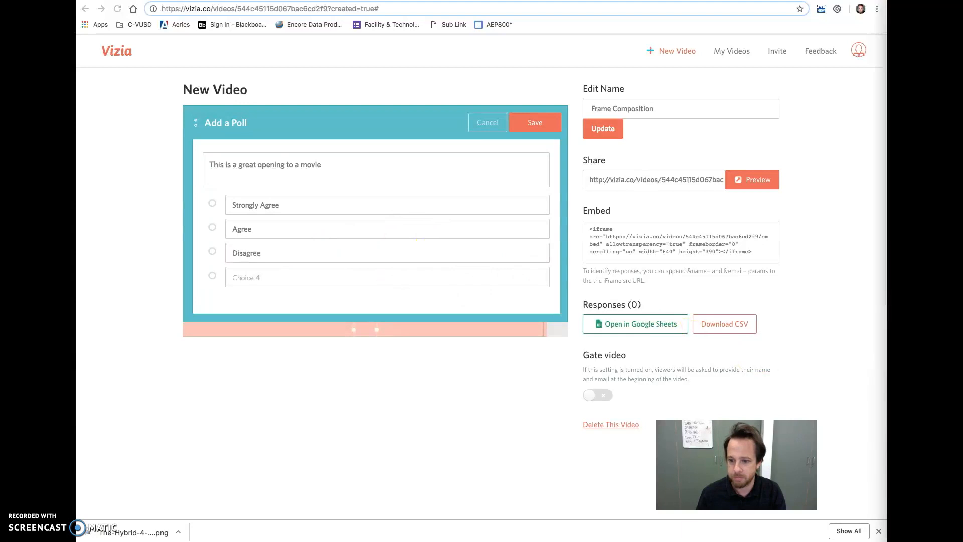
{"action": "left_click", "coordinate": [414, 316]}
{"action": "left_click", "coordinate": [321, 275]}
{"action": "type", "text": "Strongly Disagree"}
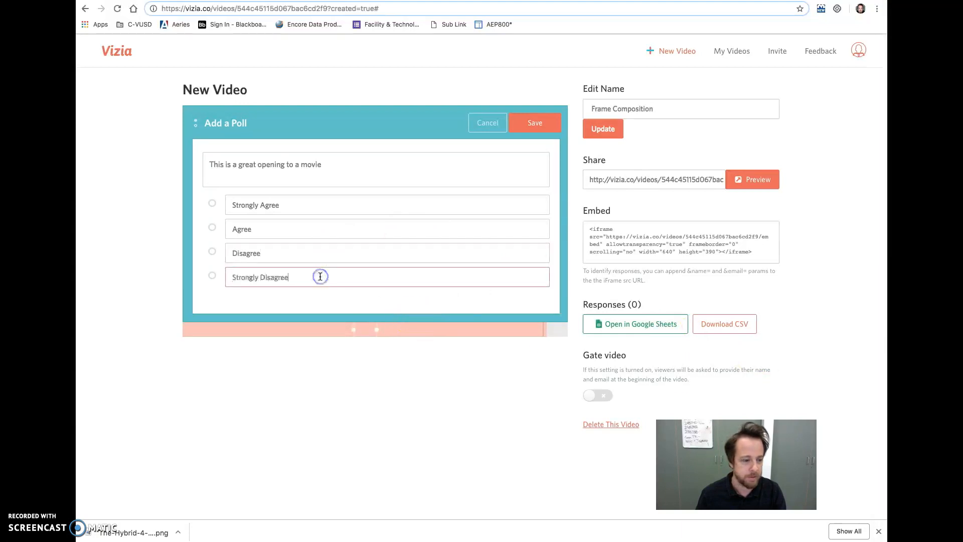
{"action": "left_click", "coordinate": [523, 132]}
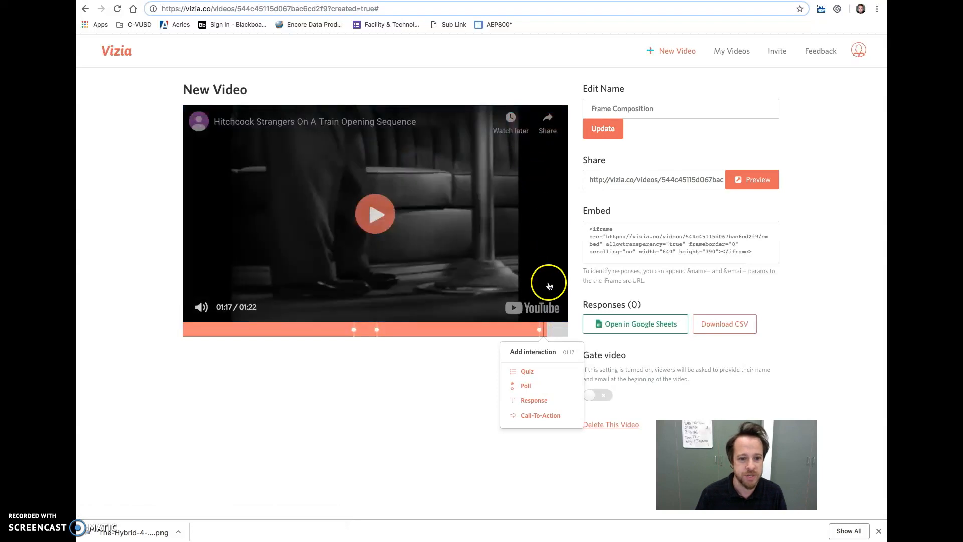
Add a call-to-action at 01:21, near the video's end, with the prompt "What more recent film have we seen use this technique?".
{"action": "left_click", "coordinate": [561, 335]}
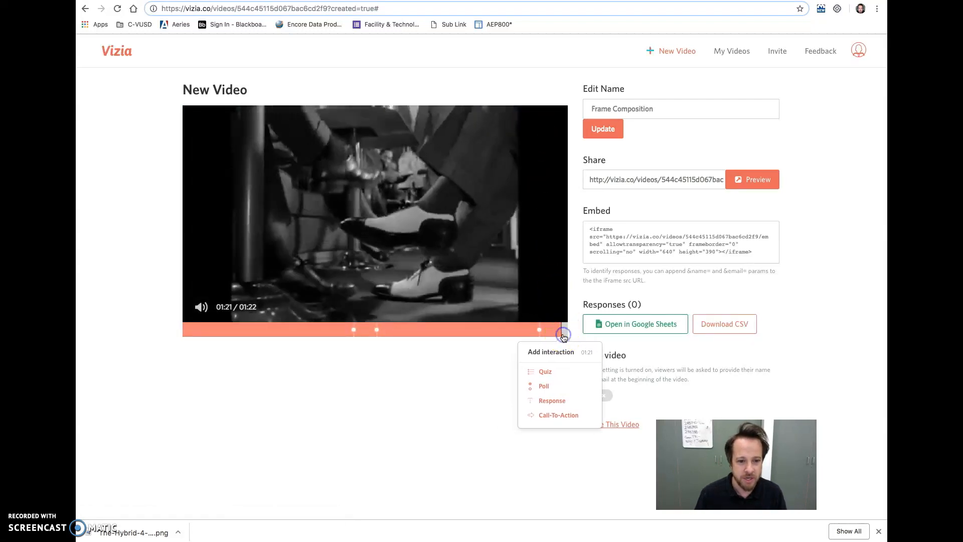
{"action": "left_click", "coordinate": [563, 335]}
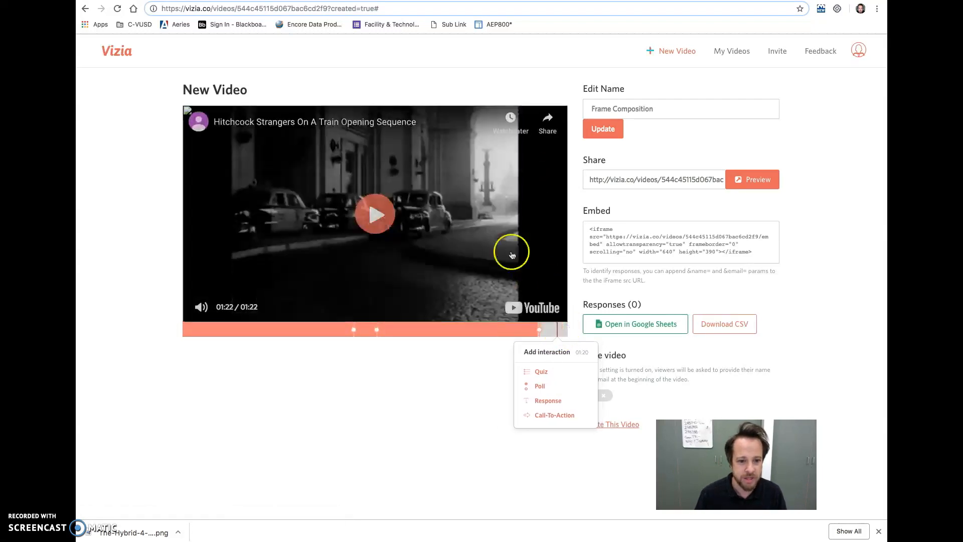
{"action": "left_click", "coordinate": [557, 330]}
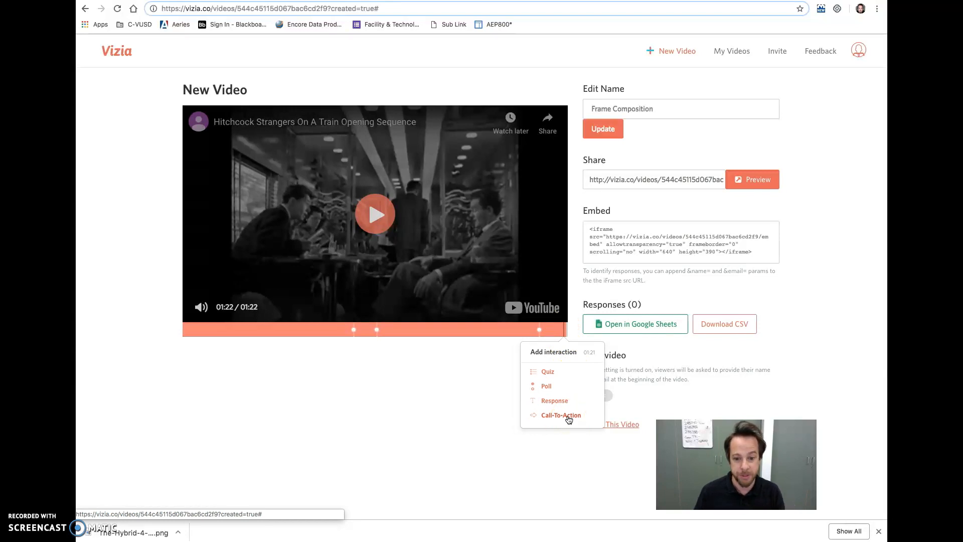
{"action": "left_click", "coordinate": [568, 416]}
{"action": "left_click", "coordinate": [275, 168]}
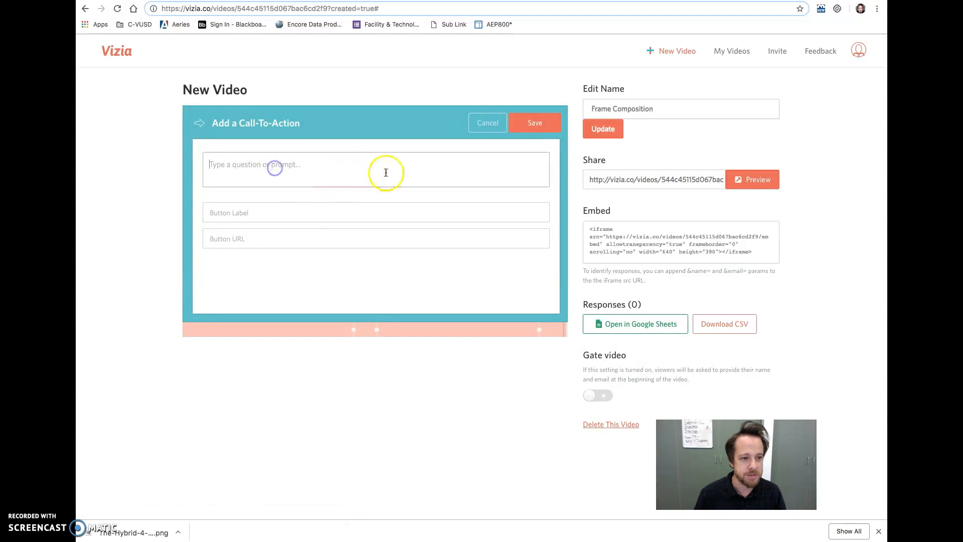
{"action": "left_click", "coordinate": [903, 191]}
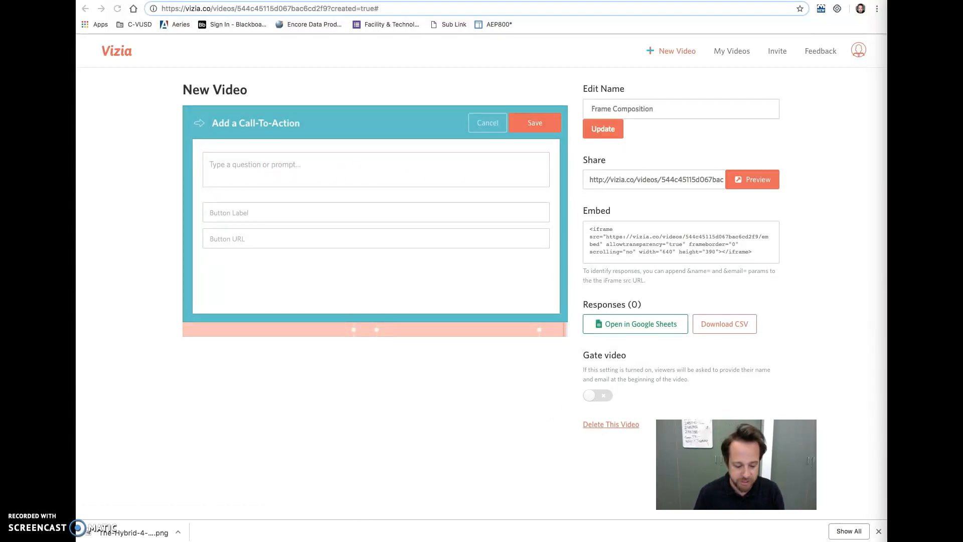
{"action": "left_click", "coordinate": [224, 174]}
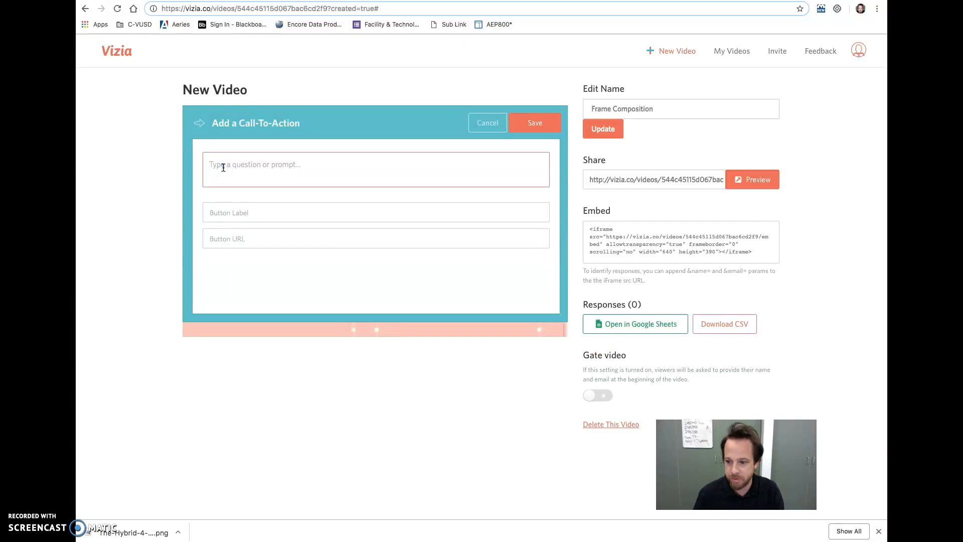
{"action": "type", "text": "What more recent film have we seen this technique?"}
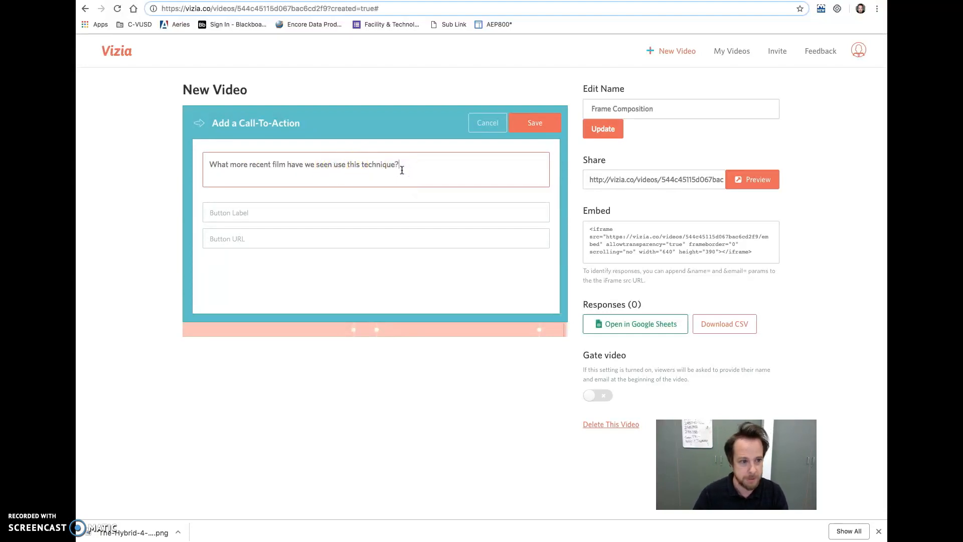
{"action": "left_click", "coordinate": [280, 216]}
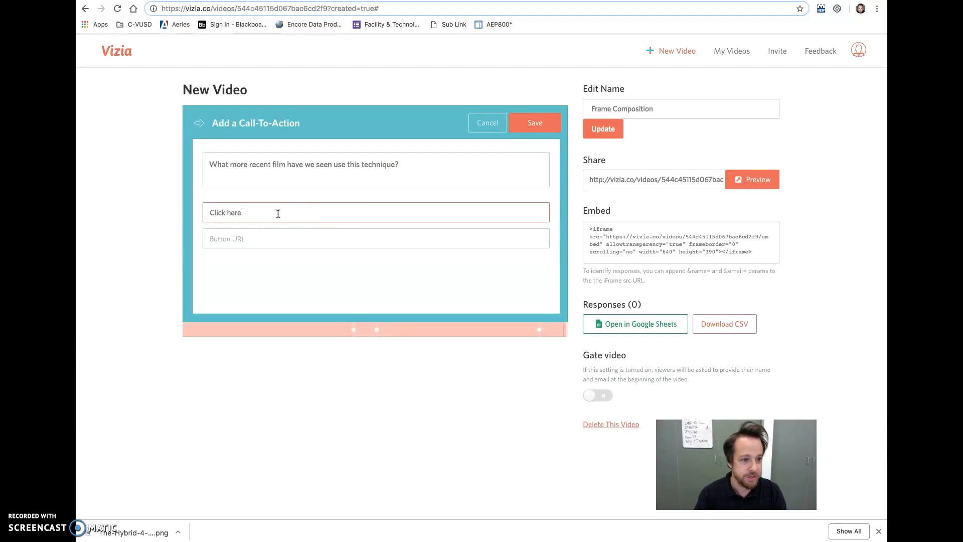
{"action": "left_click", "coordinate": [267, 245]}
{"action": "left_click", "coordinate": [250, 216]}
{"action": "left_click", "coordinate": [245, 240]}
{"action": "key", "text": "super+Tab"}
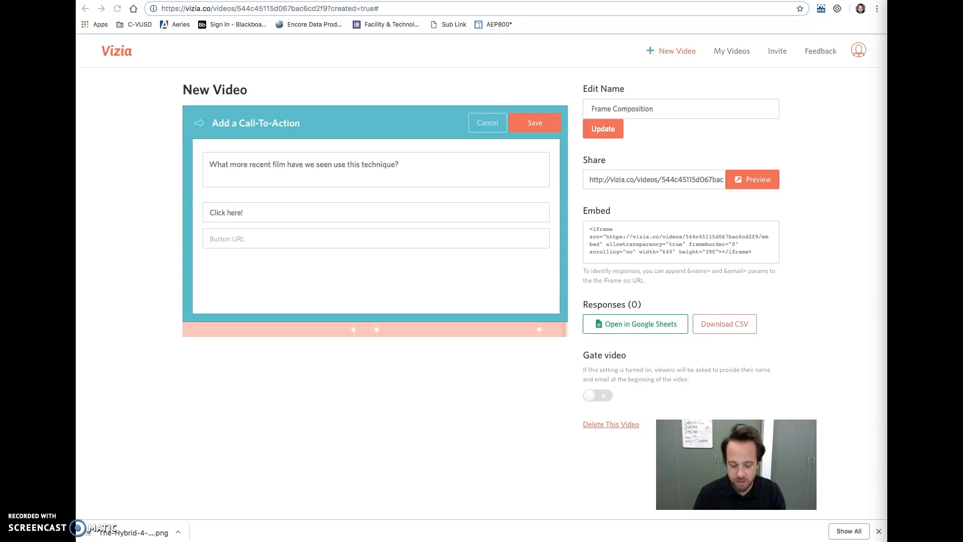
{"action": "left_click", "coordinate": [282, 235]}
{"action": "type", "text": "https://www.youtube.com/watch?v=RQezmf5VuNA"}
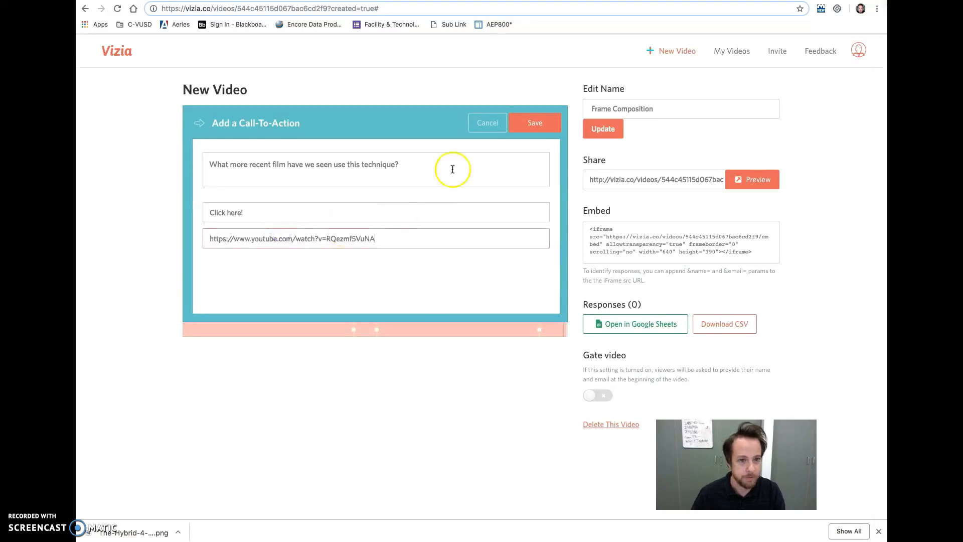
{"action": "left_click", "coordinate": [534, 125]}
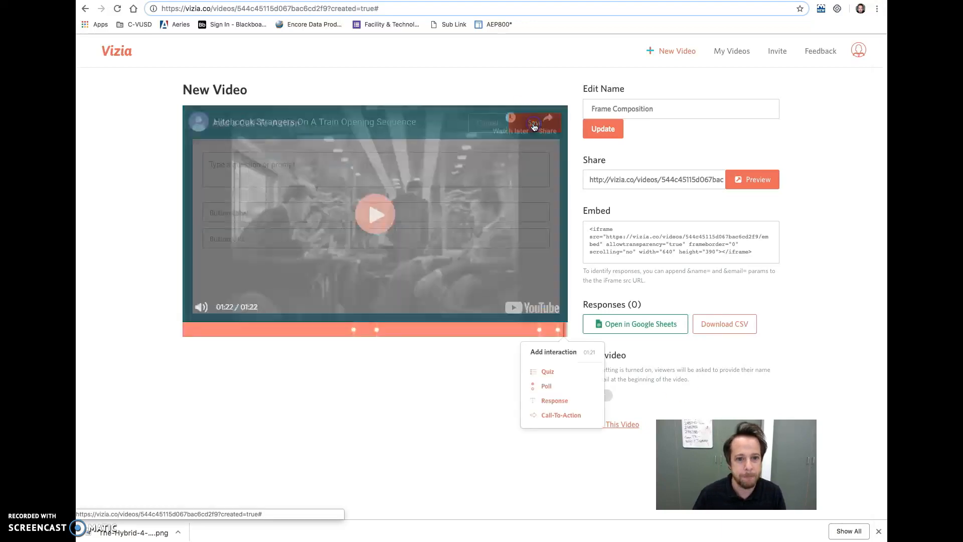
Preview the shared video, skip ahead to the quiz, and answer it with "Frame Composition - X-axis".
{"action": "left_click", "coordinate": [764, 187]}
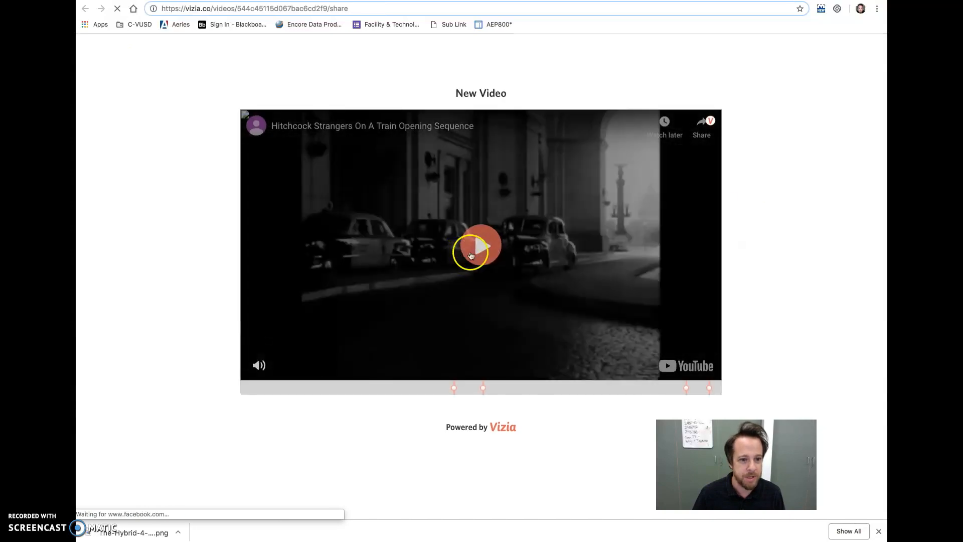
{"action": "left_click", "coordinate": [445, 389]}
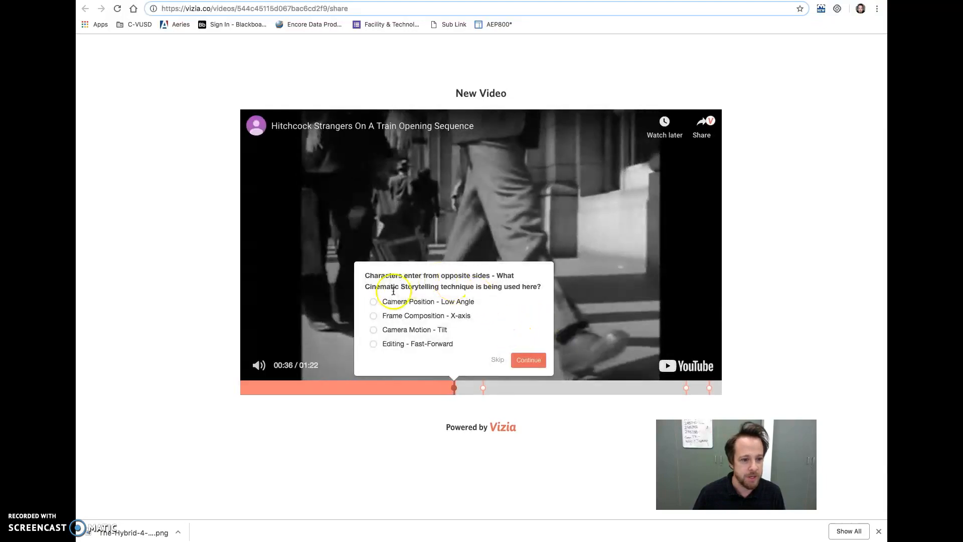
{"action": "left_click", "coordinate": [374, 316]}
{"action": "left_click", "coordinate": [528, 360]}
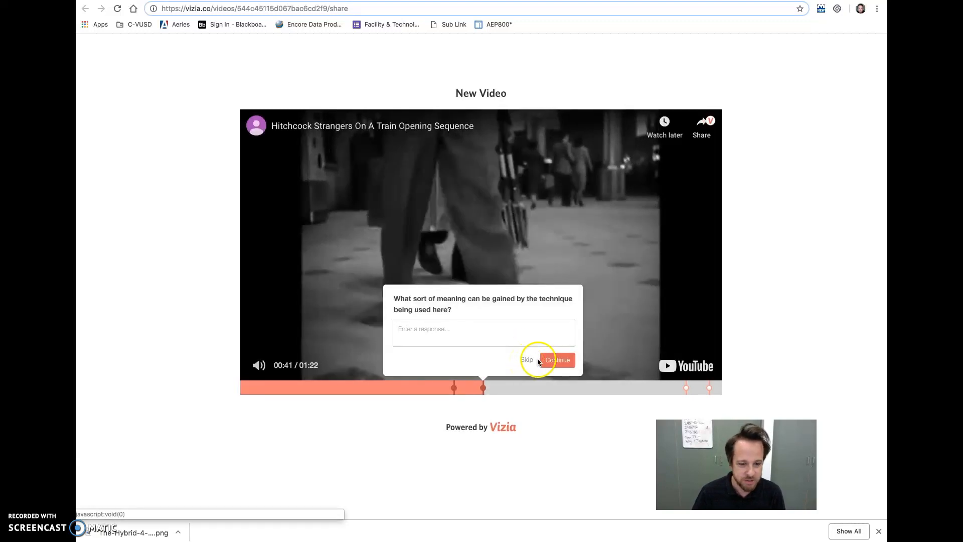
Skip the open-ended response in the preview, jump ahead to the poll, and submit "Agree".
{"action": "left_click", "coordinate": [527, 360]}
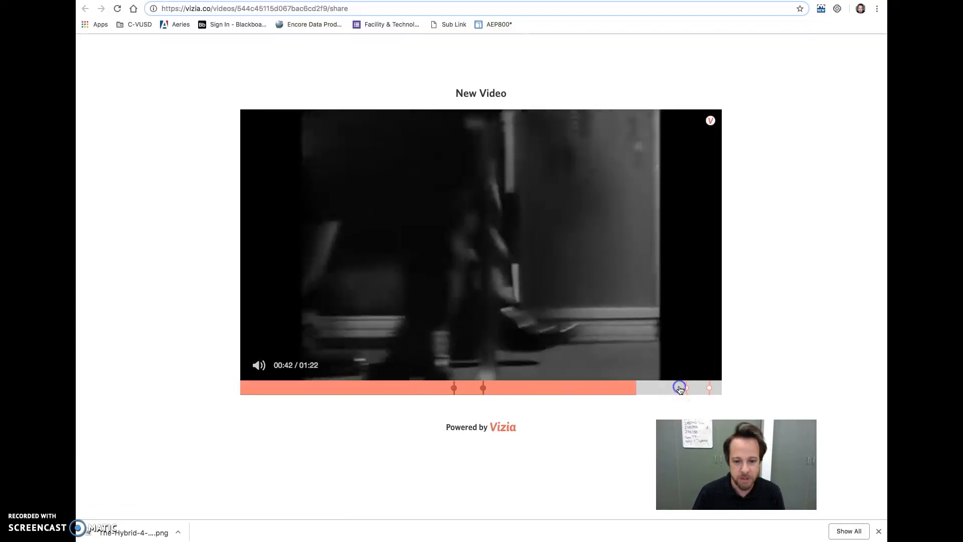
{"action": "left_click", "coordinate": [680, 389]}
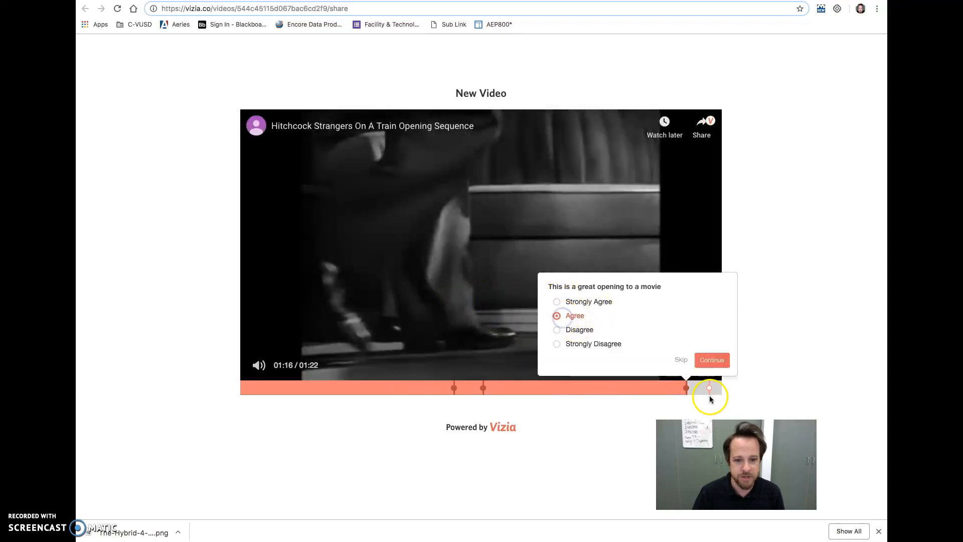
{"action": "left_click", "coordinate": [711, 360]}
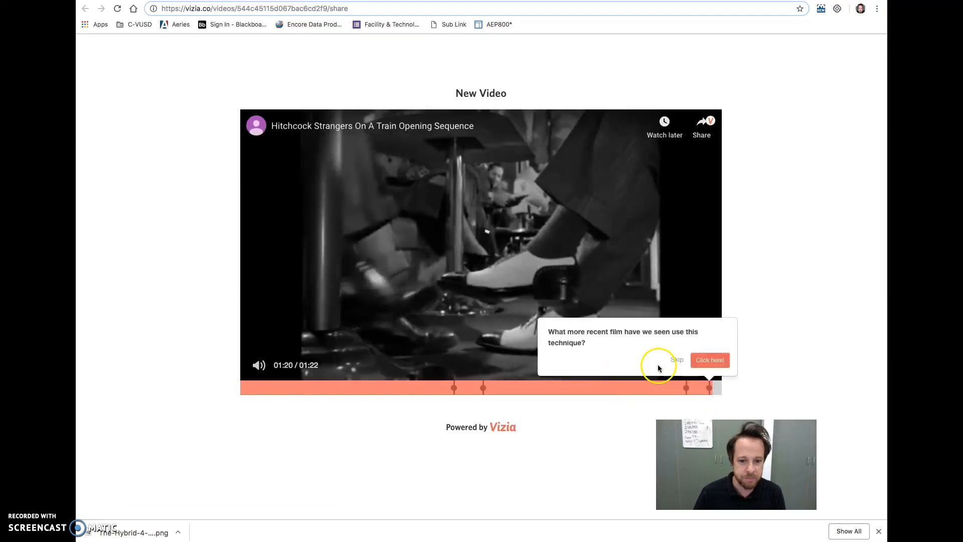
Try out the call-to-action's link to the YouTube clip, and switch to the Google Slides presentation on Vizia.
{"action": "left_click", "coordinate": [704, 361]}
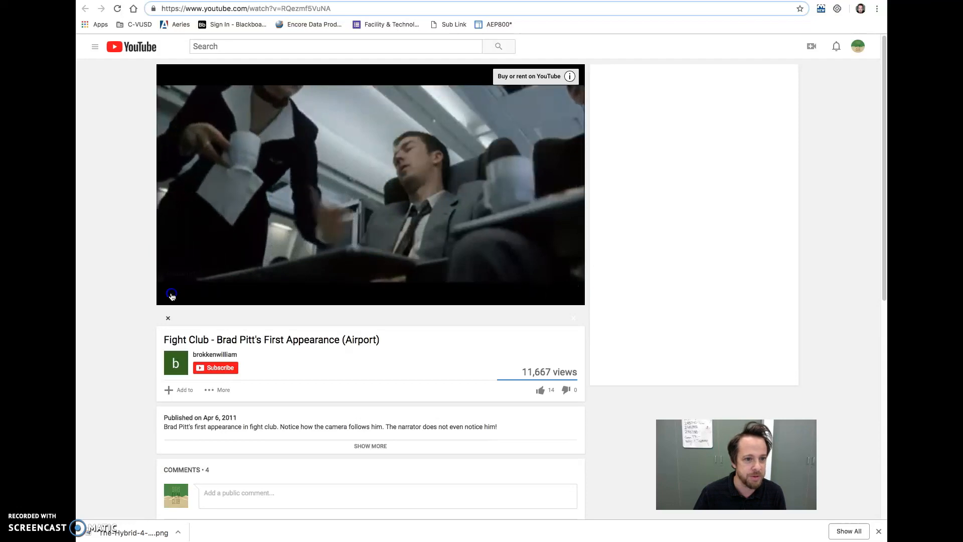
{"action": "left_click", "coordinate": [173, 296]}
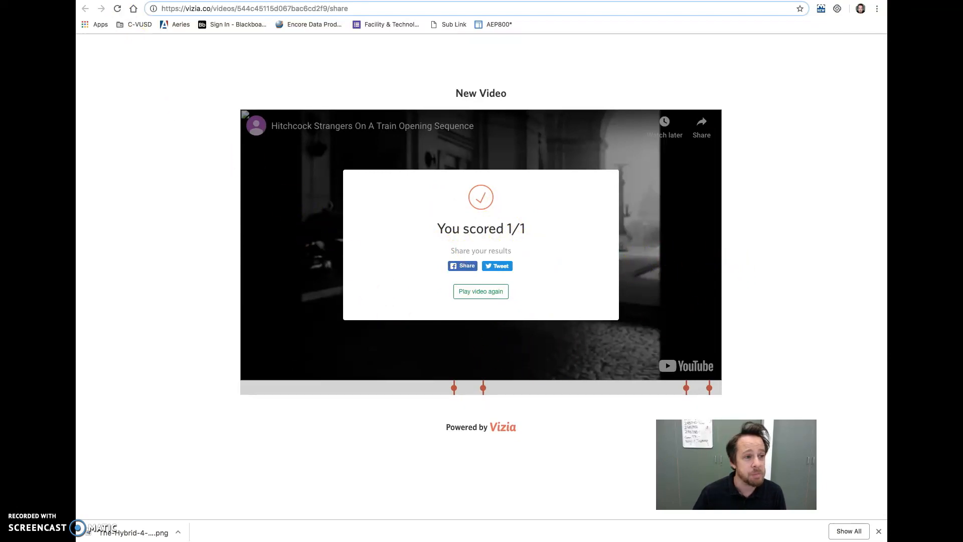
{"action": "left_click", "coordinate": [155, 1]}
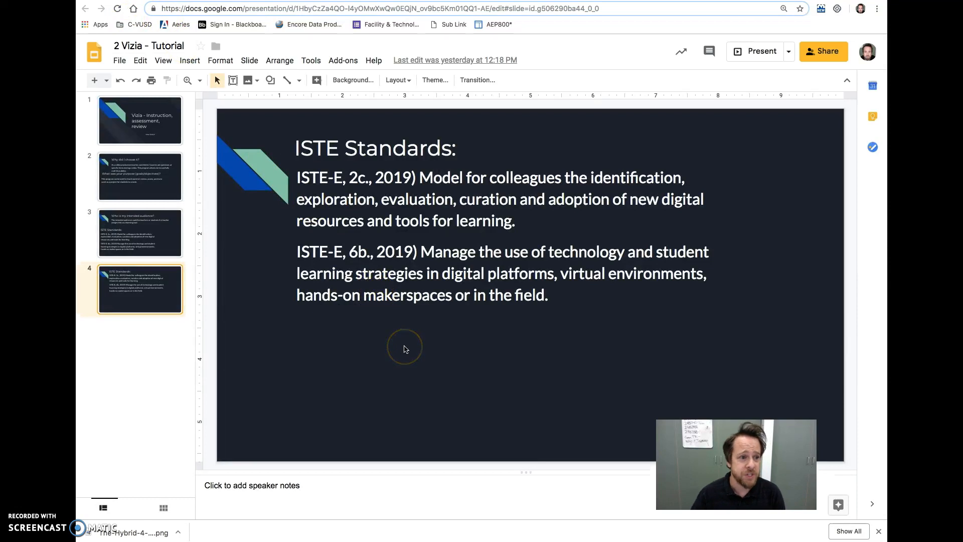